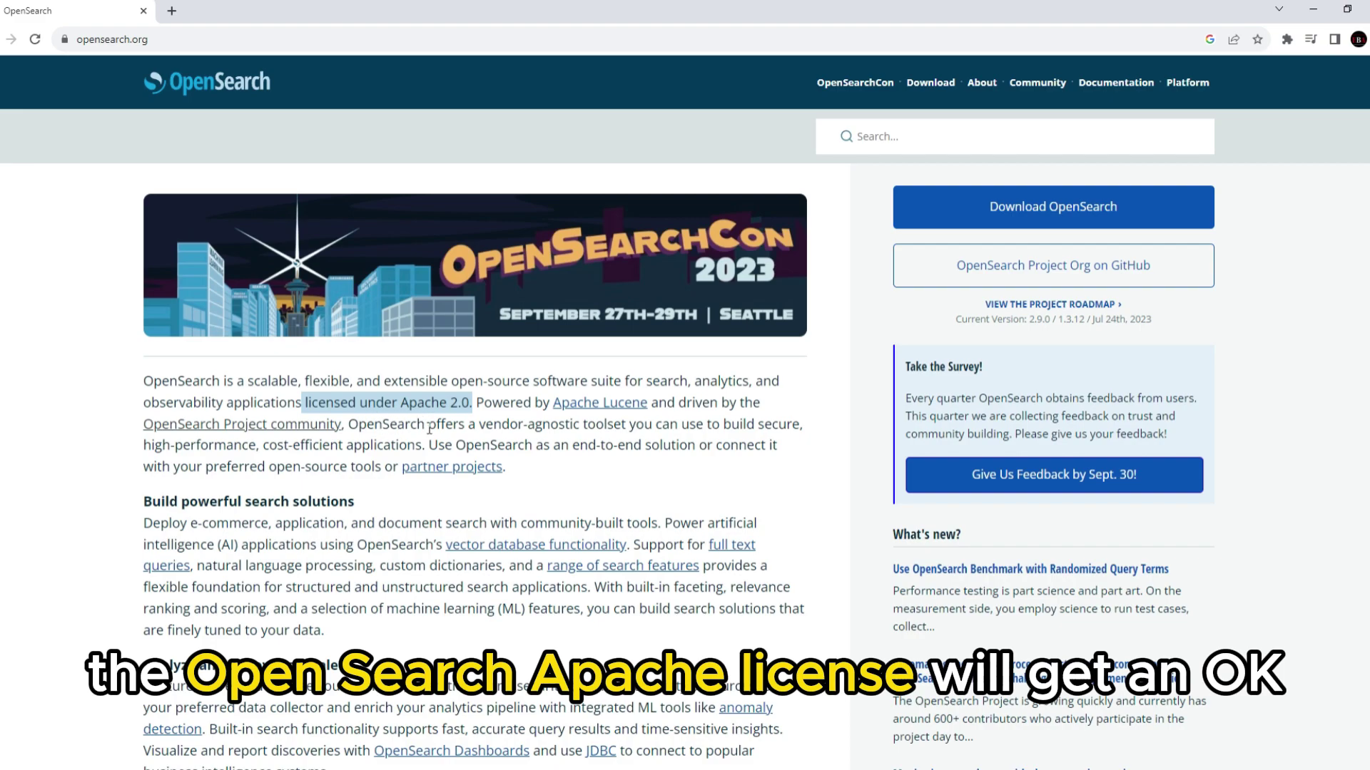
Step: Clear the highlight on the OpenSearch homepage's 'licensed under Apache 2.0' text
click(592, 465)
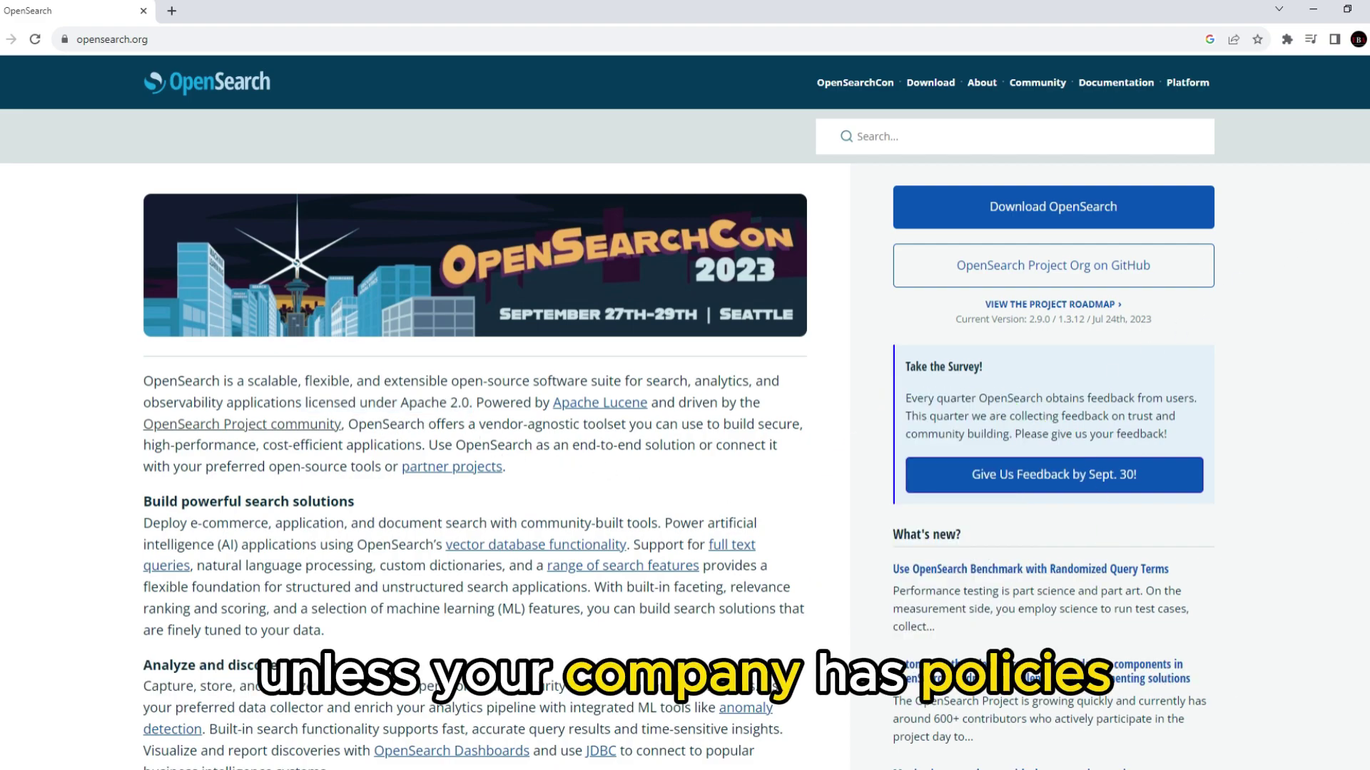
scroll(685, 428, down, 2)
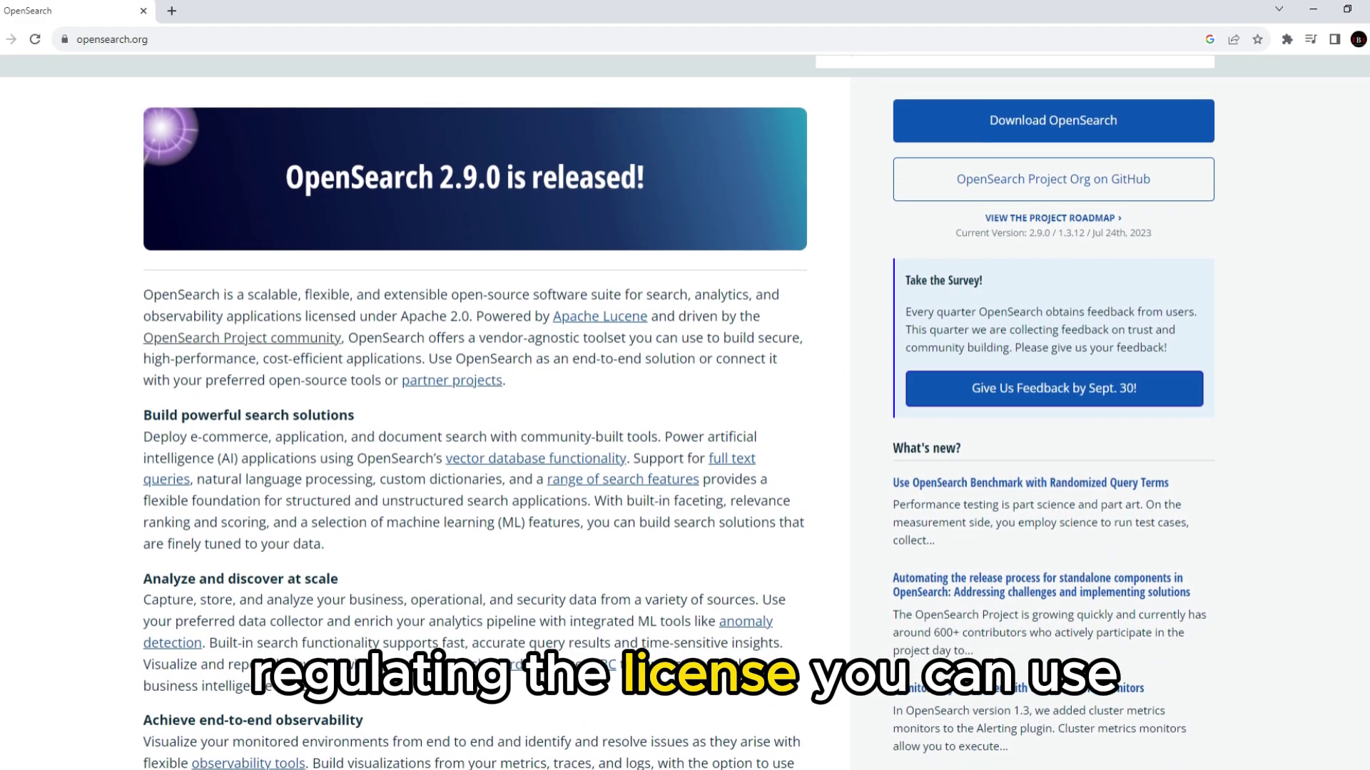
scroll(685, 428, down, 2)
scroll(685, 429, down, 2)
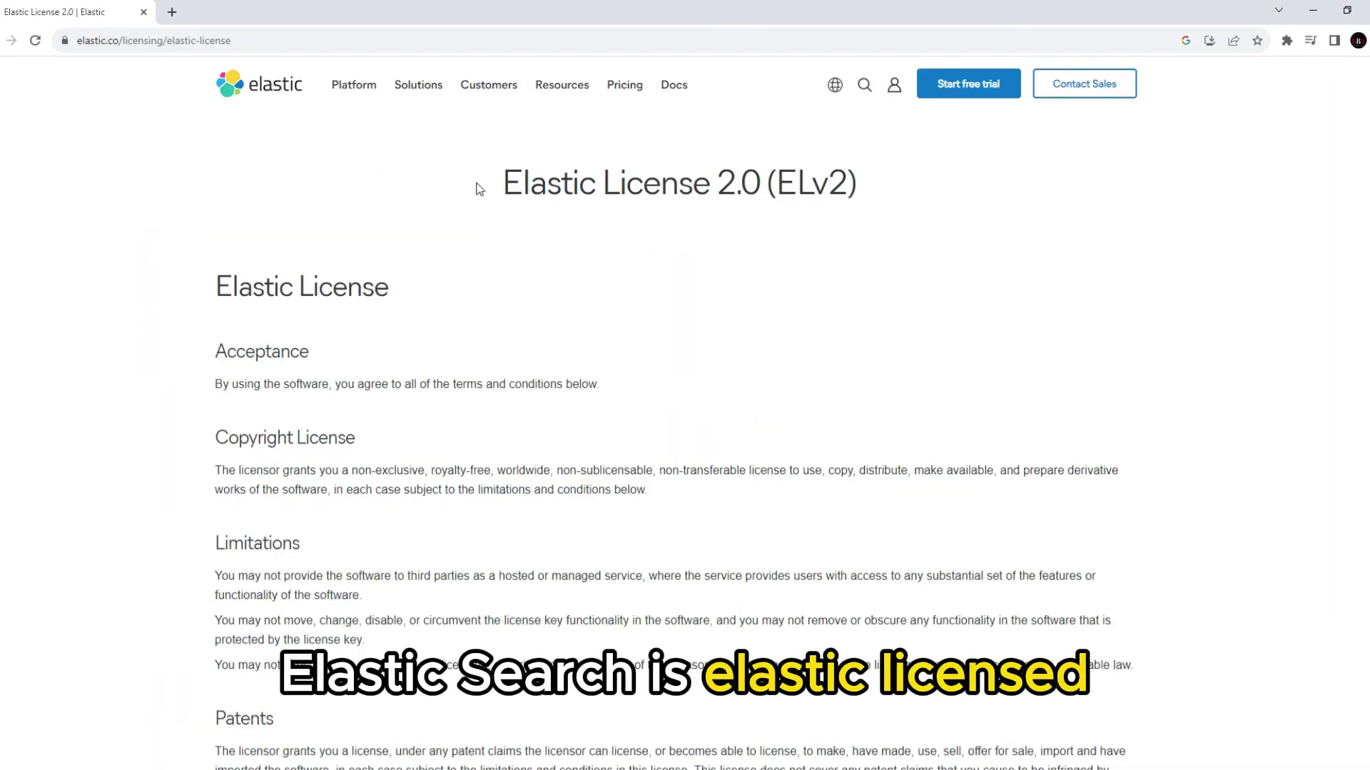
Step: Highlight the Elastic License 2.0 (ELv2) heading and its subheading, then clear the selection
drag(492, 189, 883, 185)
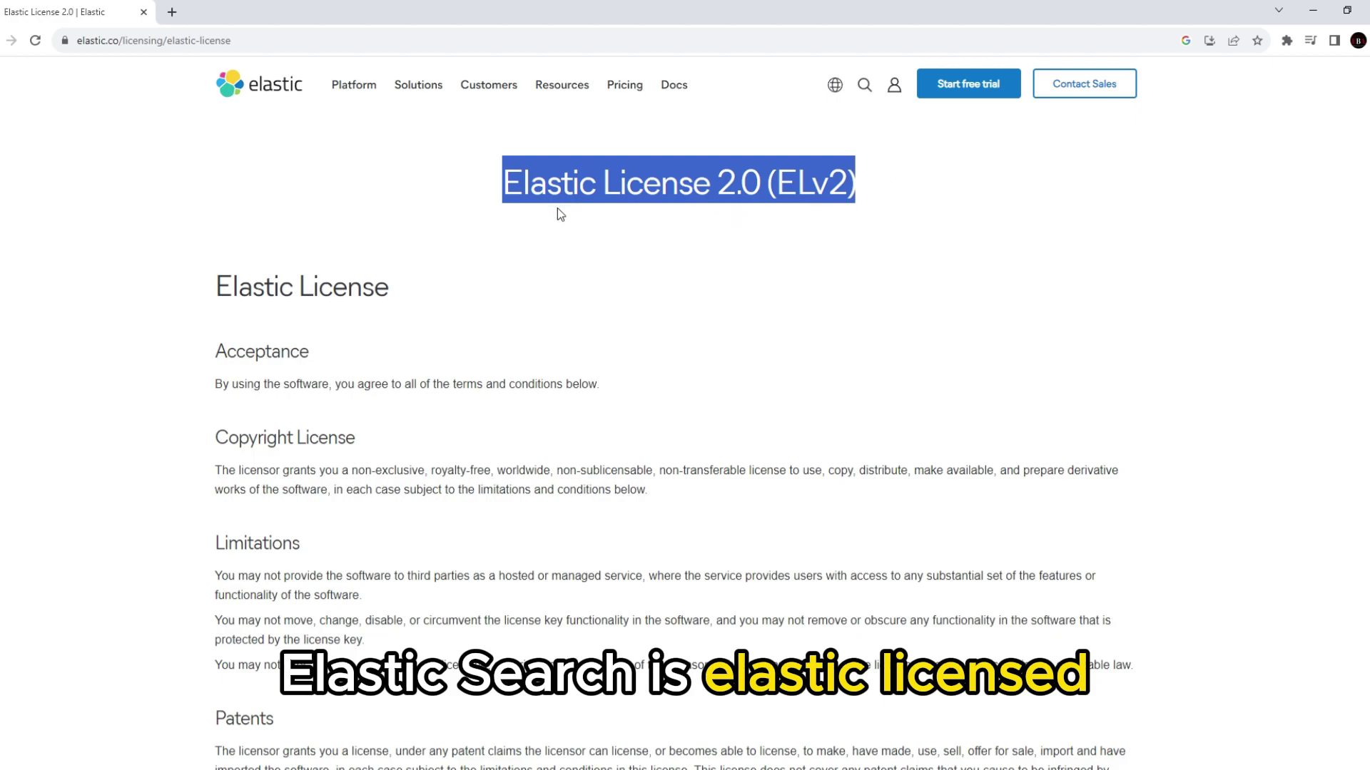
drag(214, 287, 389, 287)
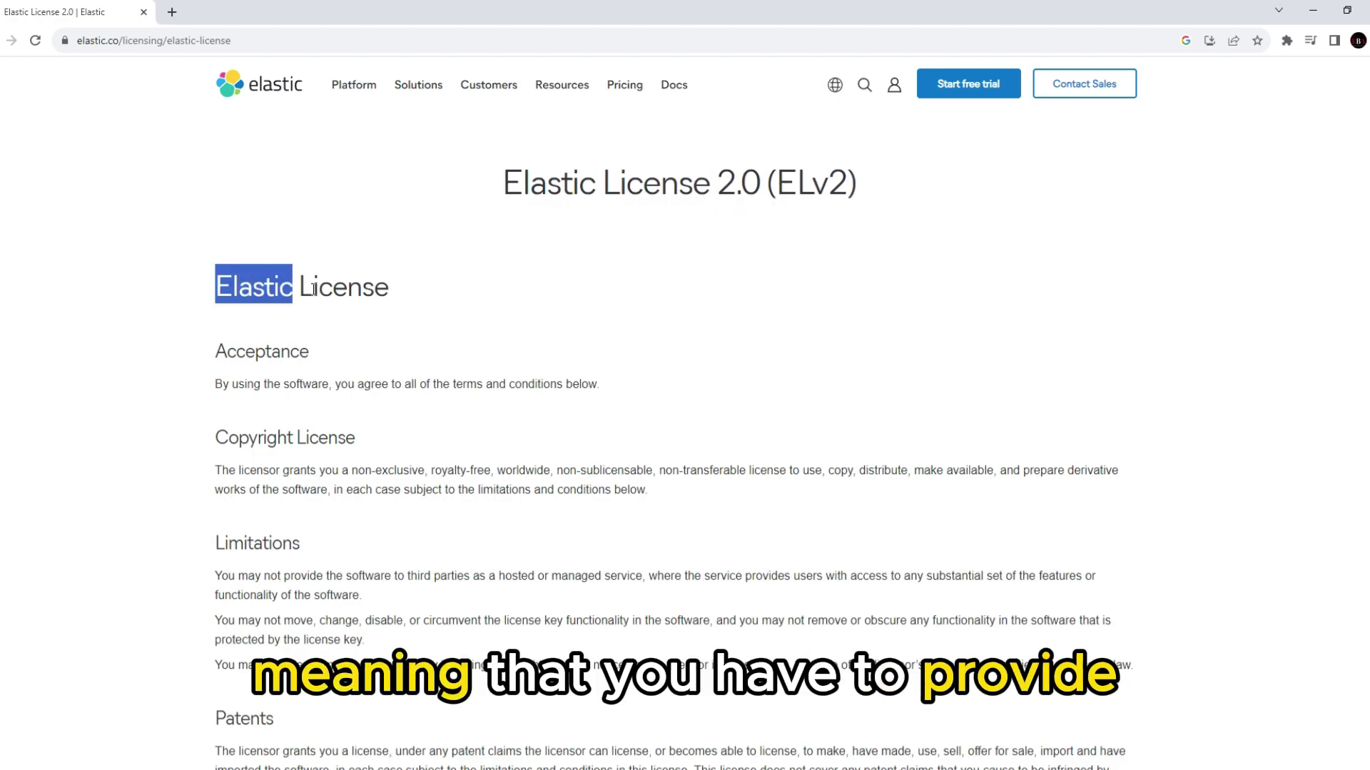
click(447, 334)
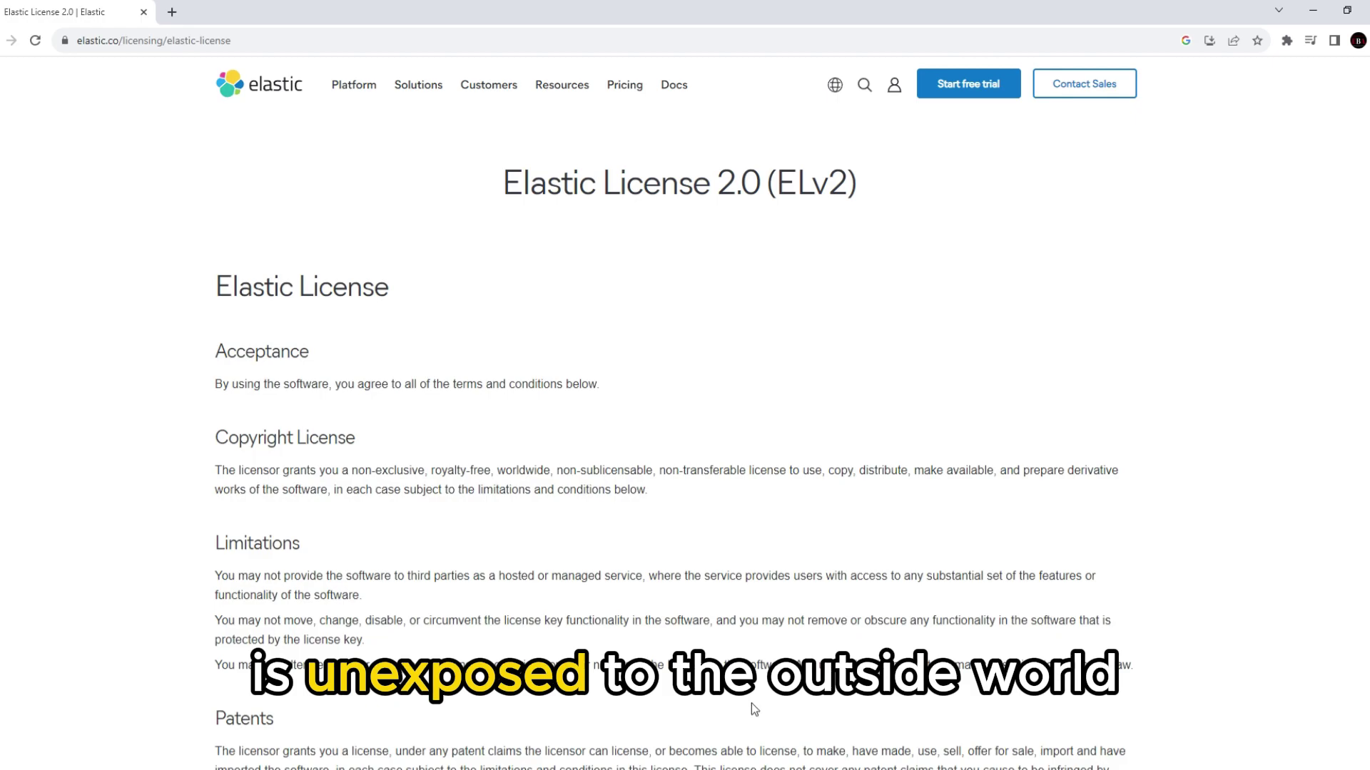
scroll(684, 428, down, 3)
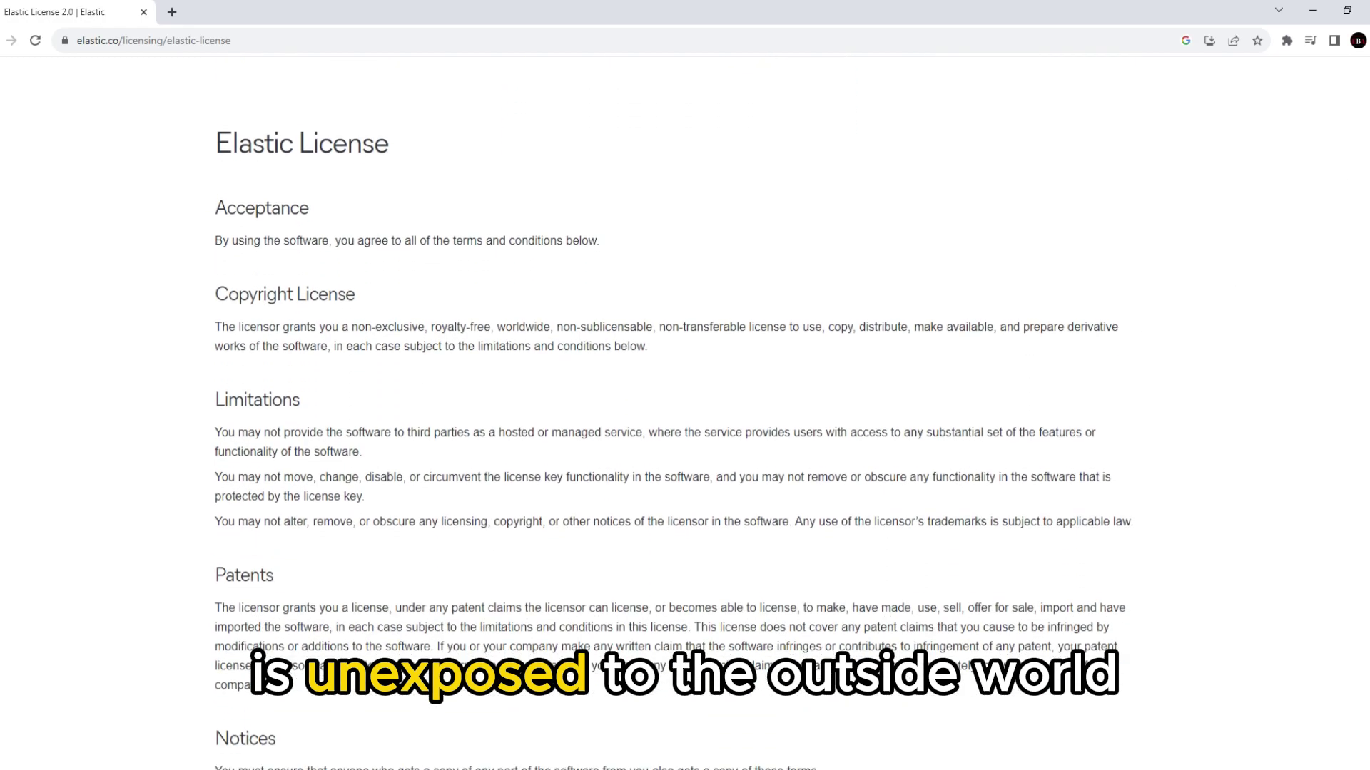
scroll(686, 429, down, 3)
scroll(685, 429, down, 3)
scroll(685, 428, down, 3)
scroll(685, 429, down, 3)
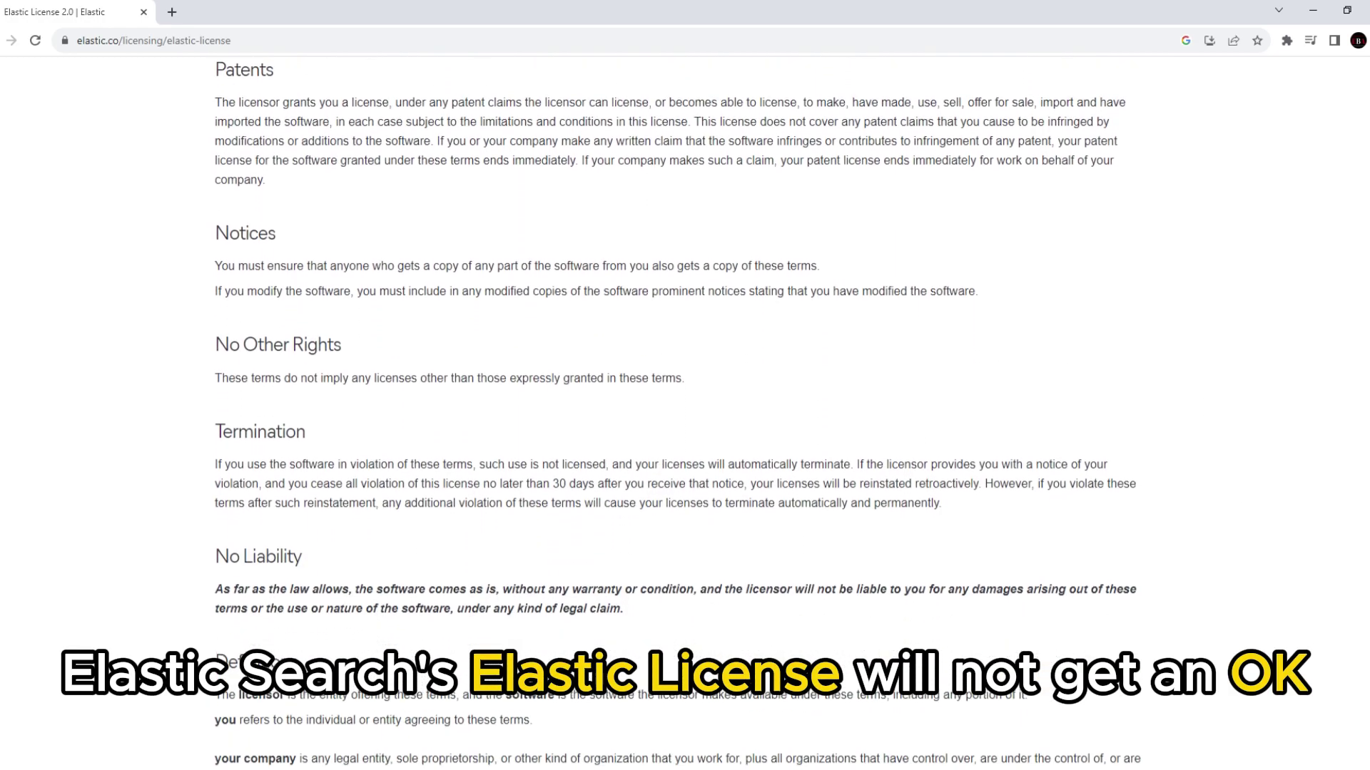
scroll(685, 428, down, 3)
scroll(685, 428, down, 3)
scroll(684, 429, down, 3)
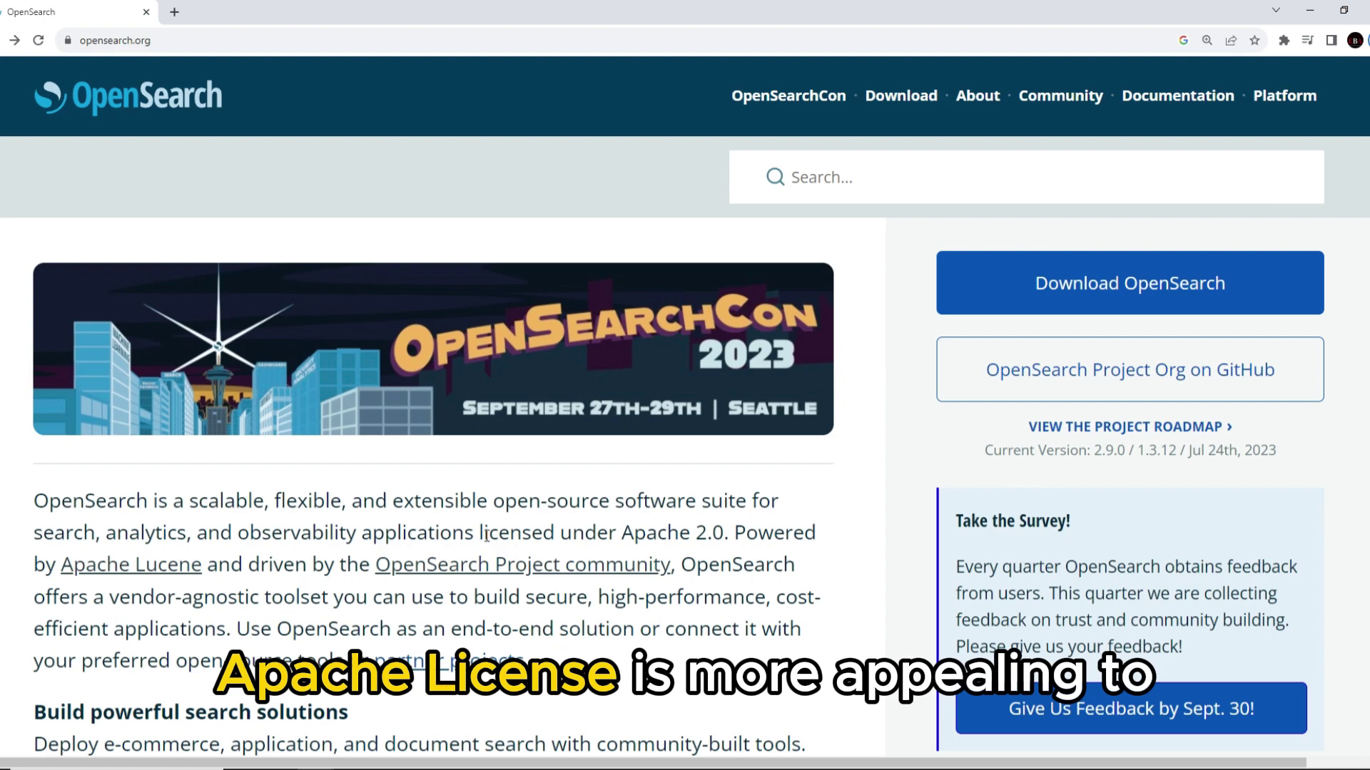
Step: Highlight 'licensed under Apache 2.0' on opensearch.org, then dismiss the overlay on Elastic's monitoring page
drag(481, 532, 726, 532)
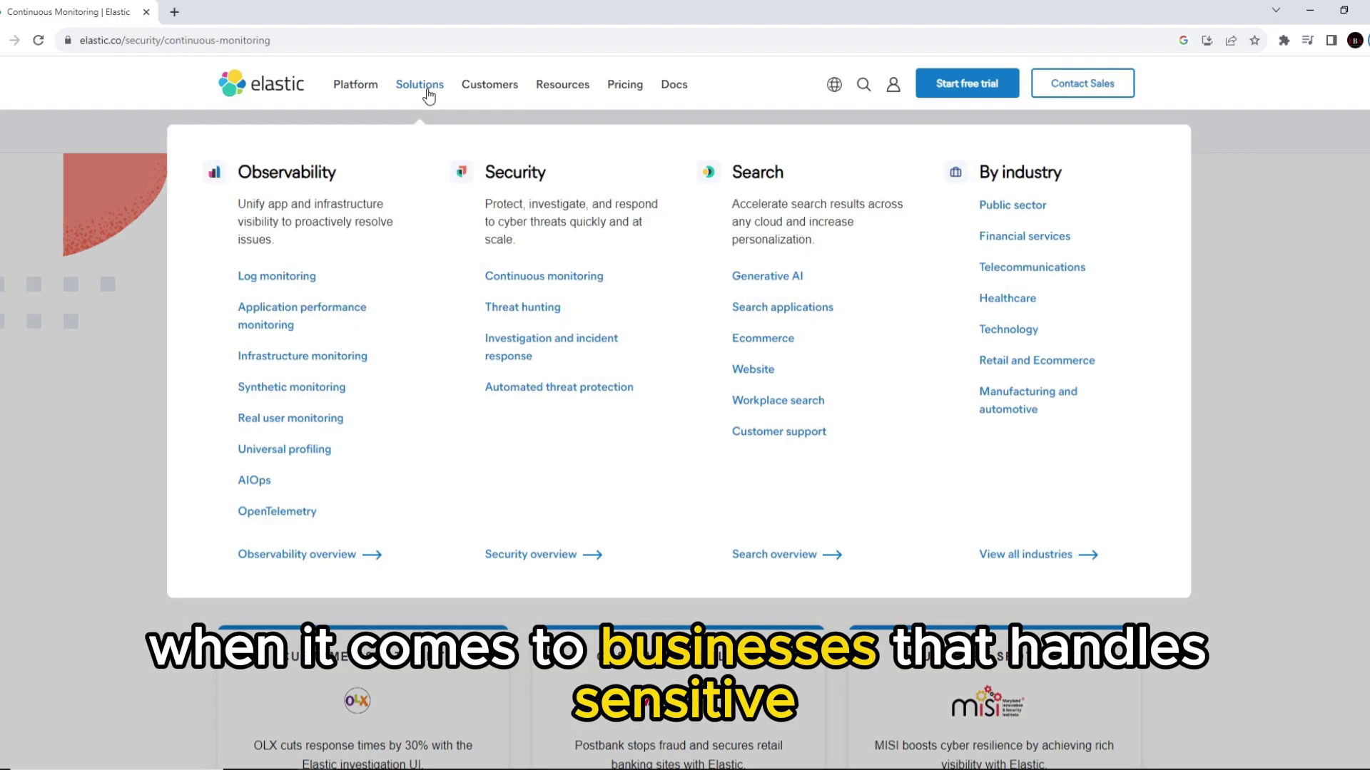
click(544, 275)
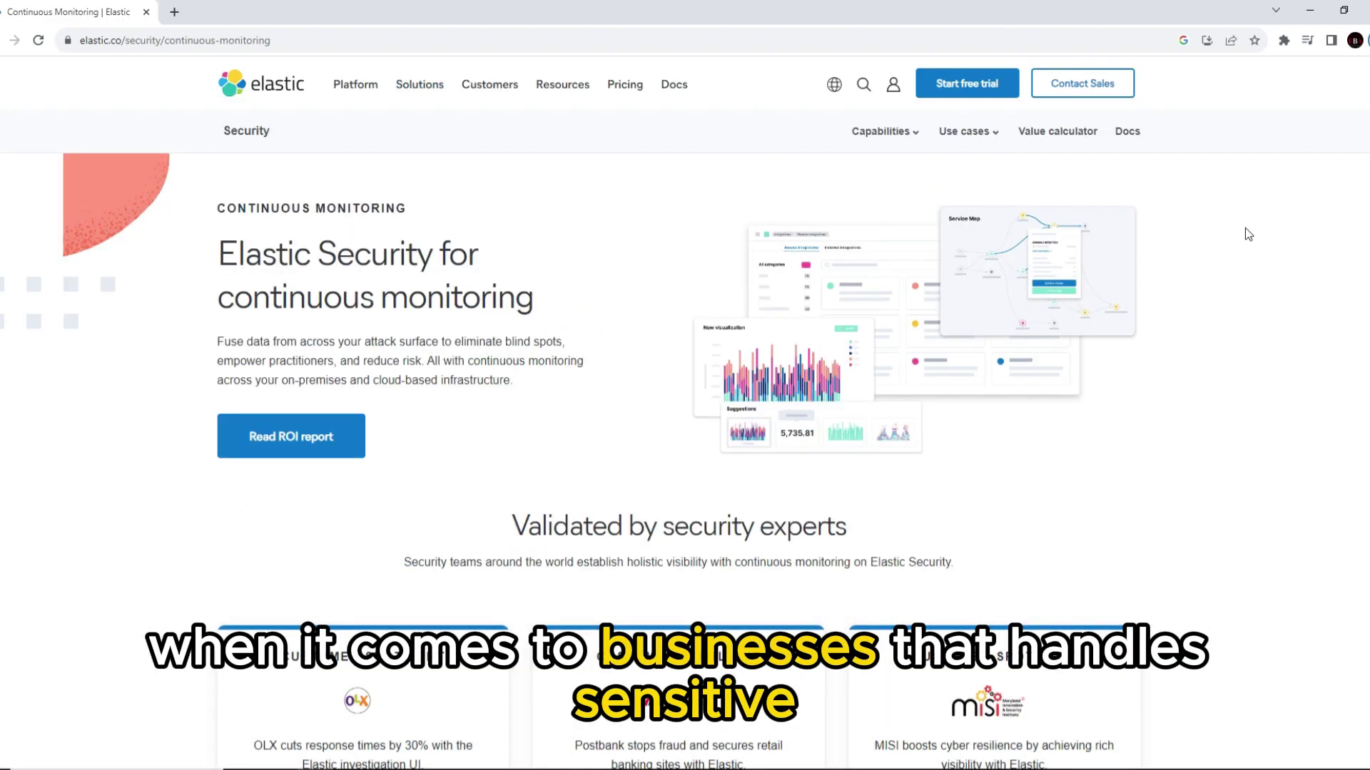
scroll(685, 386, down, 5)
scroll(684, 385, down, 3)
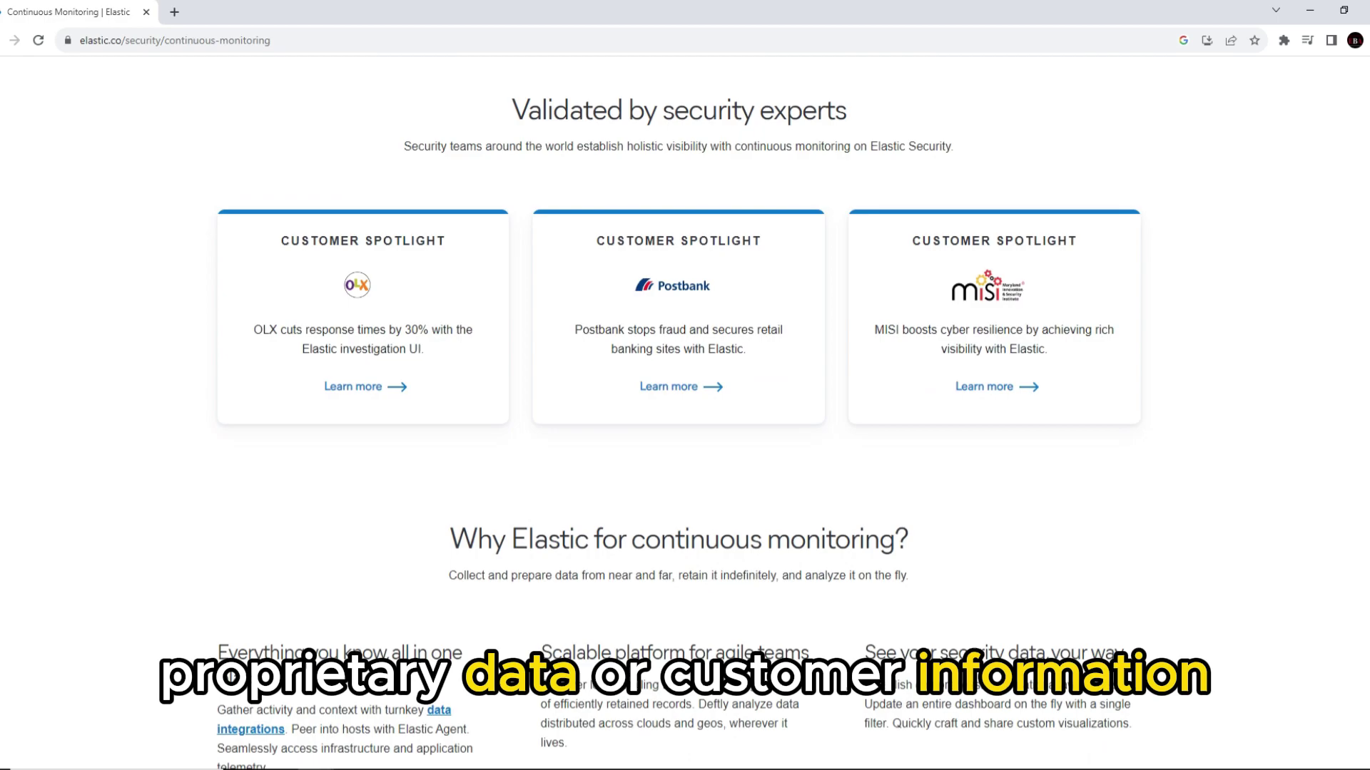
scroll(684, 386, down, 3)
scroll(684, 385, down, 3)
scroll(685, 385, down, 3)
scroll(685, 385, down, 3)
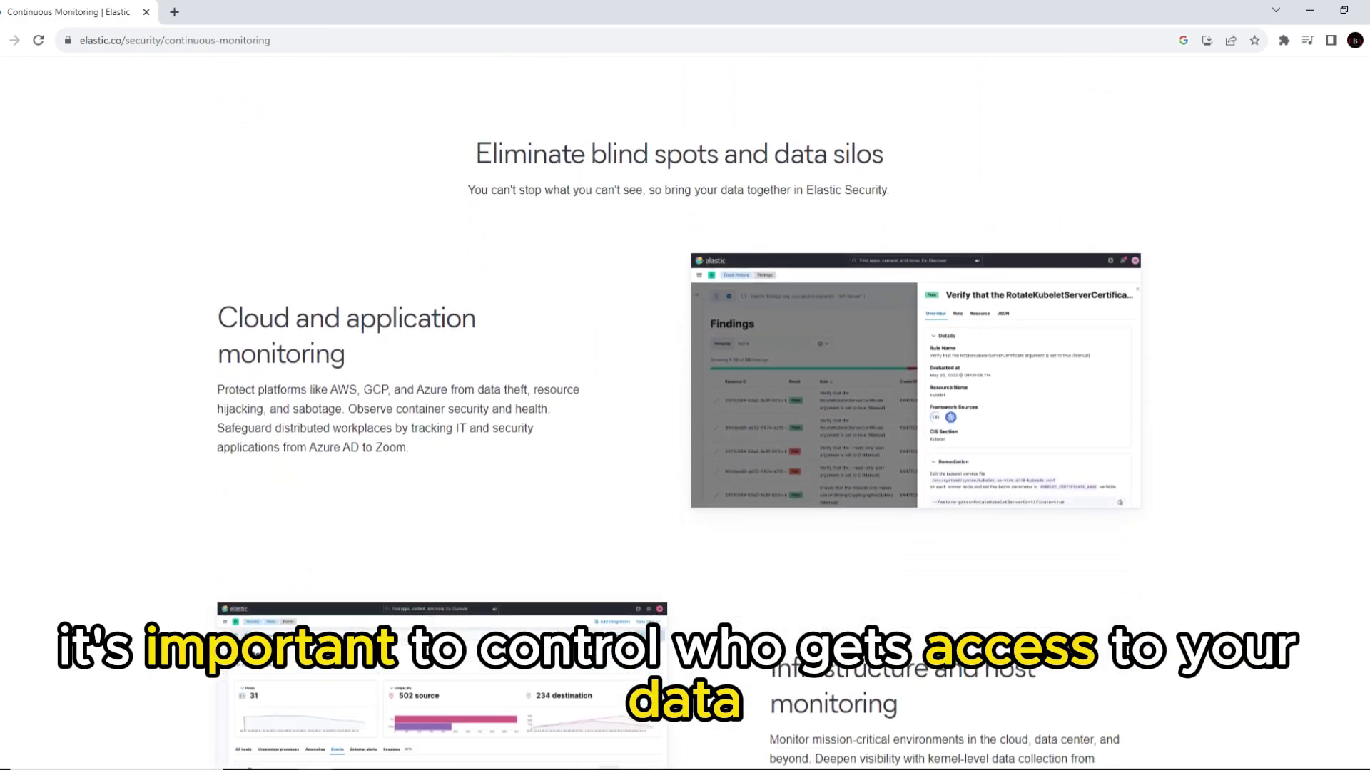
scroll(686, 385, down, 3)
scroll(685, 385, down, 3)
scroll(685, 386, down, 3)
scroll(685, 385, down, 3)
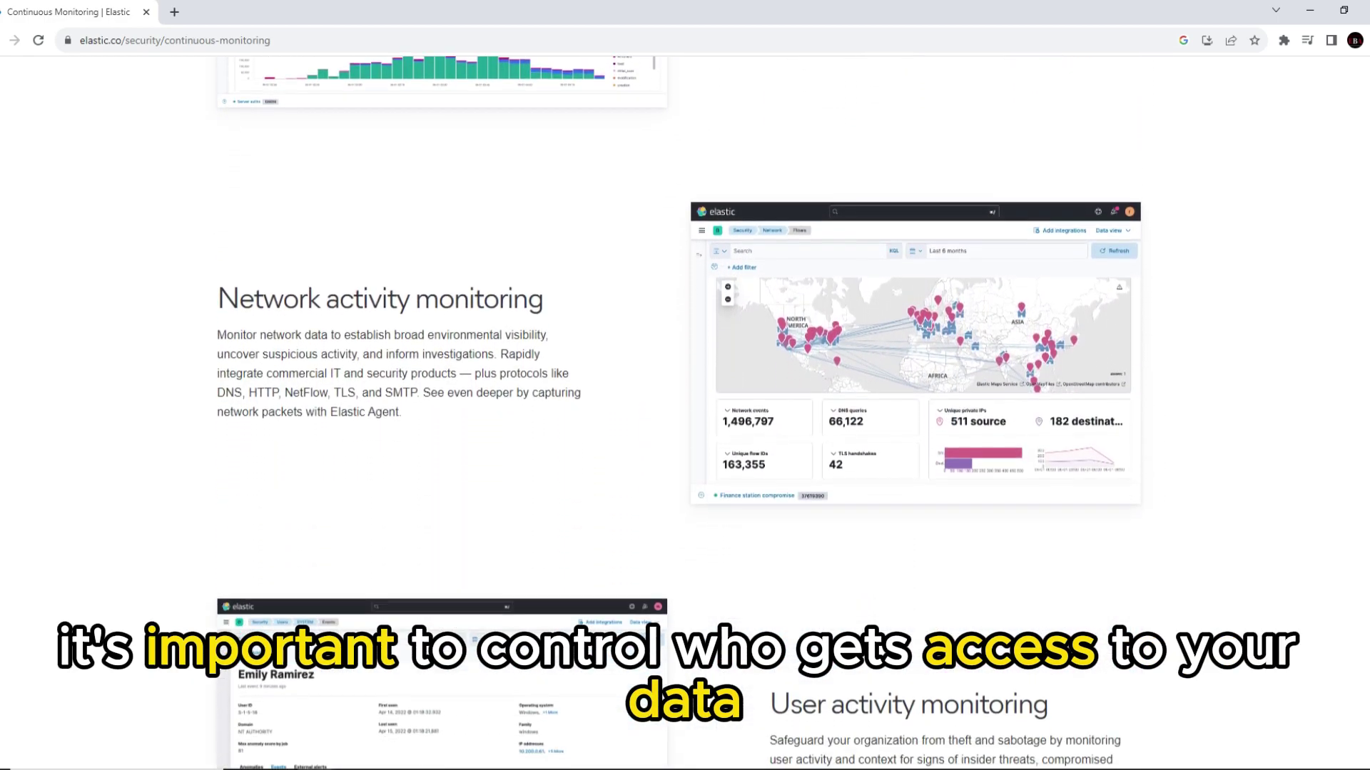
scroll(685, 385, down, 3)
scroll(685, 385, down, 3)
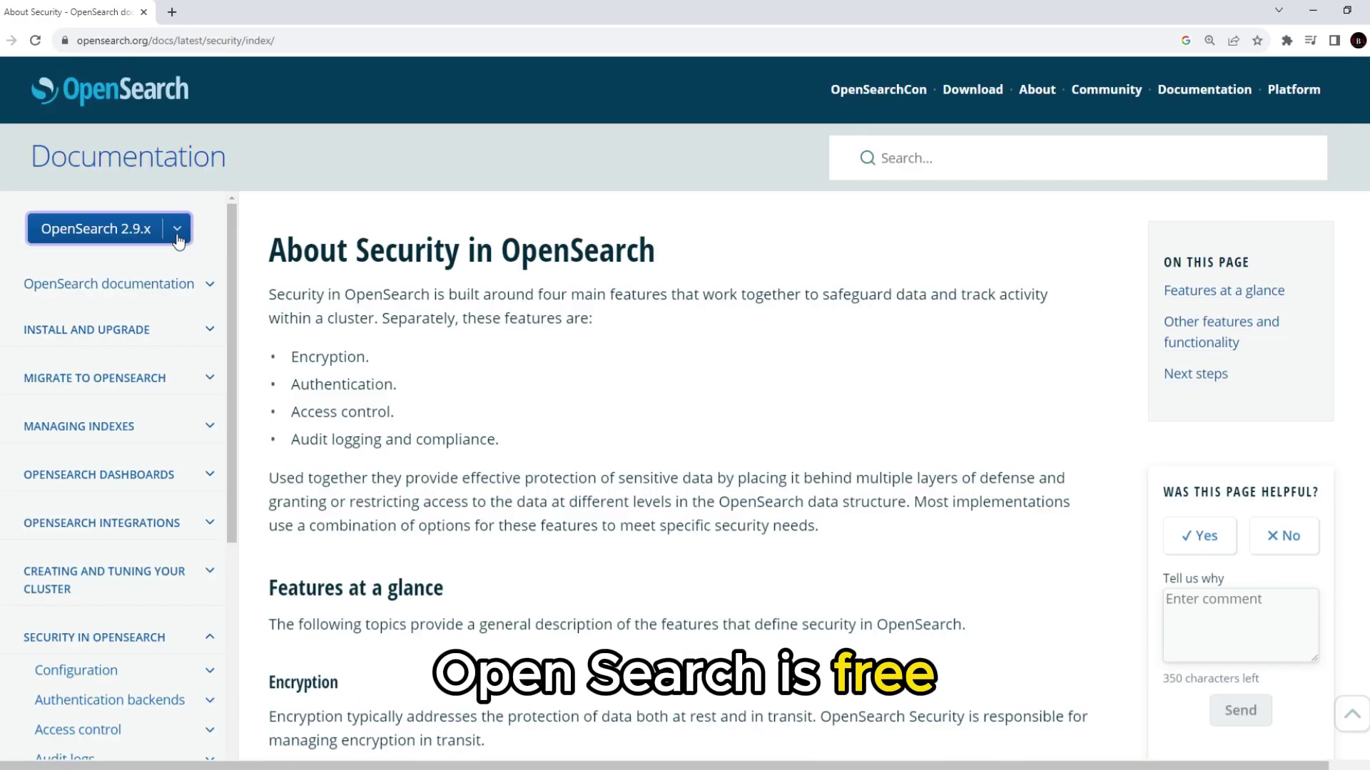
Step: Show the docs versions, then highlight the About Security heading and its four security features
click(177, 231)
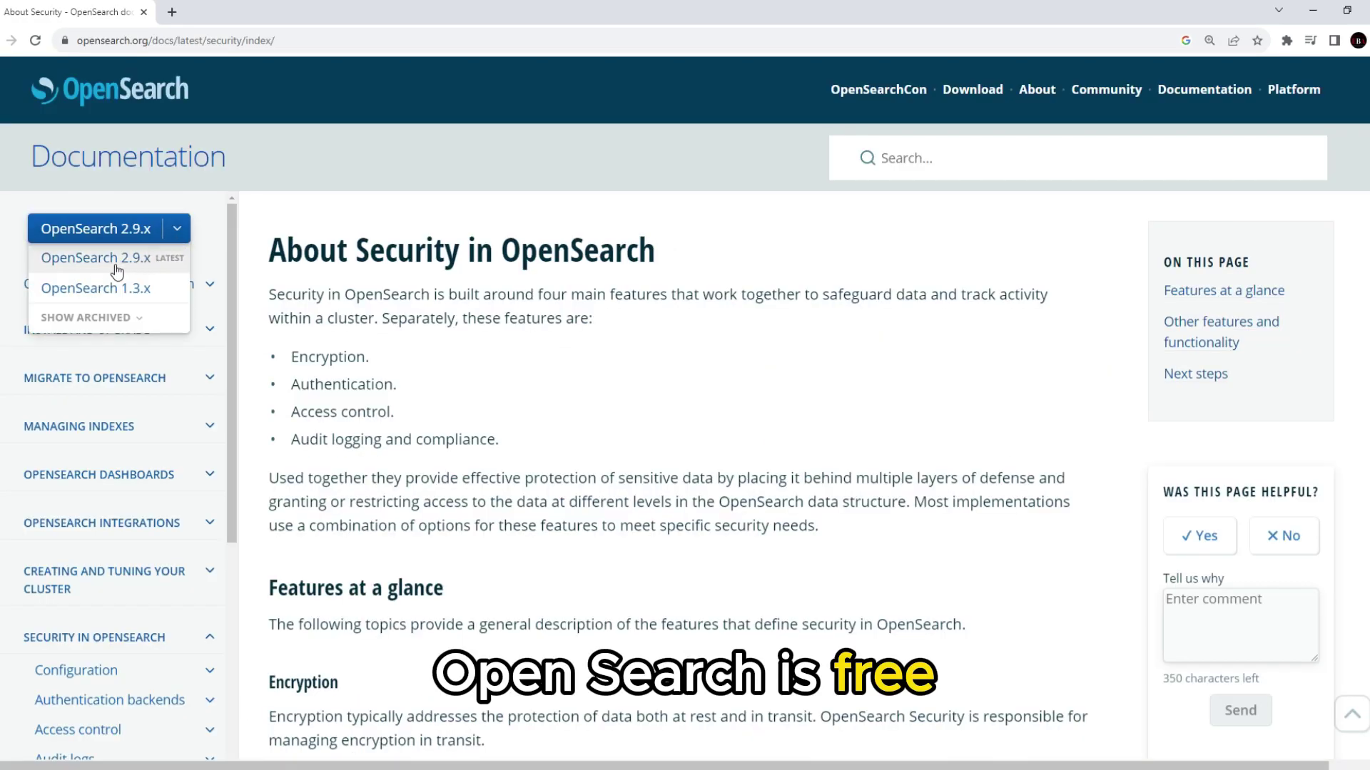
double_click(321, 249)
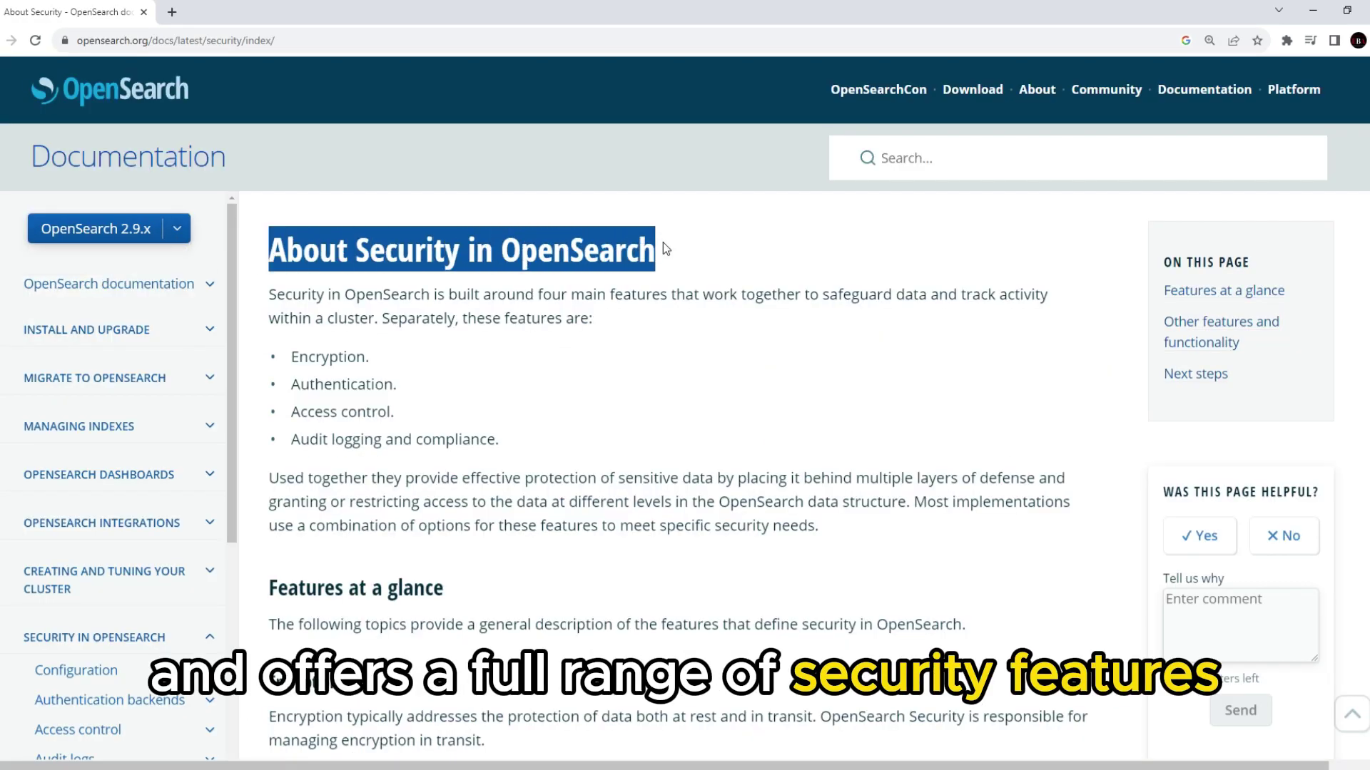
drag(292, 355, 414, 420)
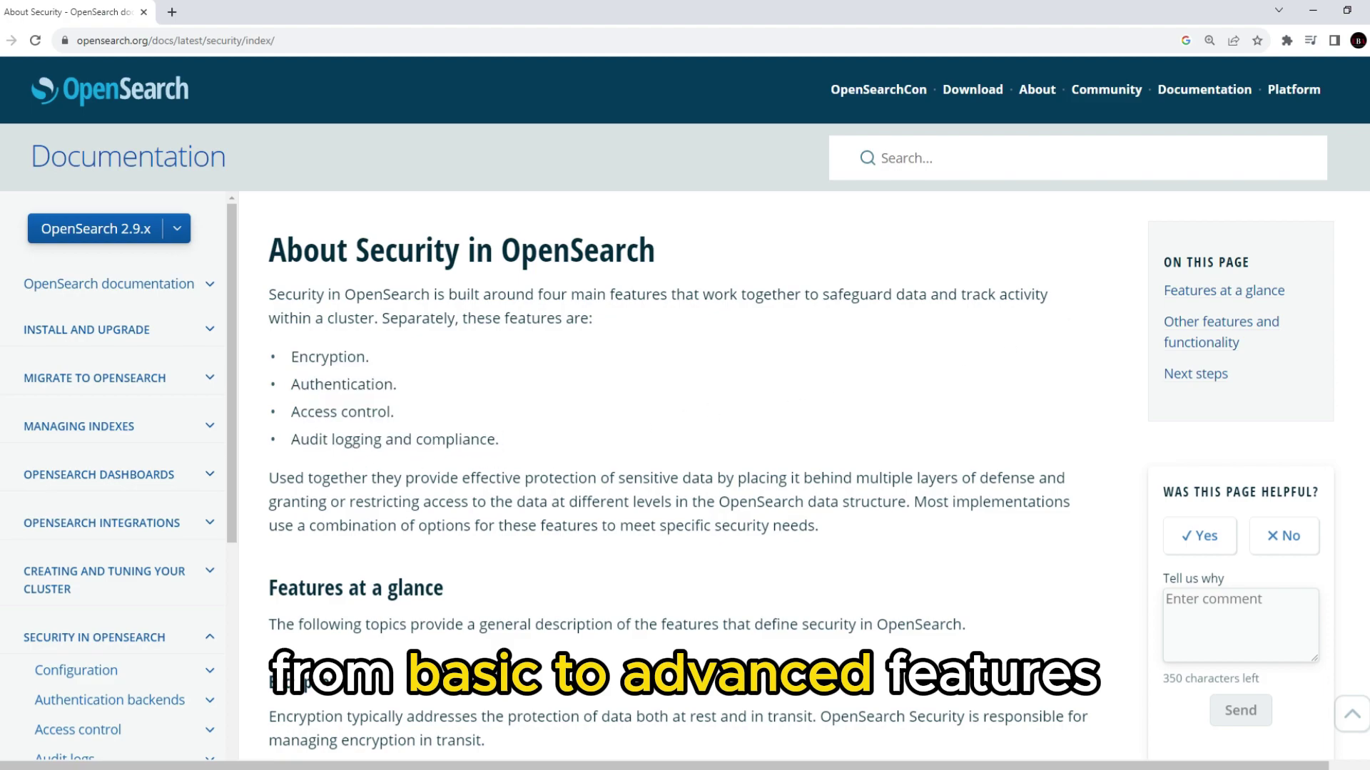
scroll(684, 429, down, 5)
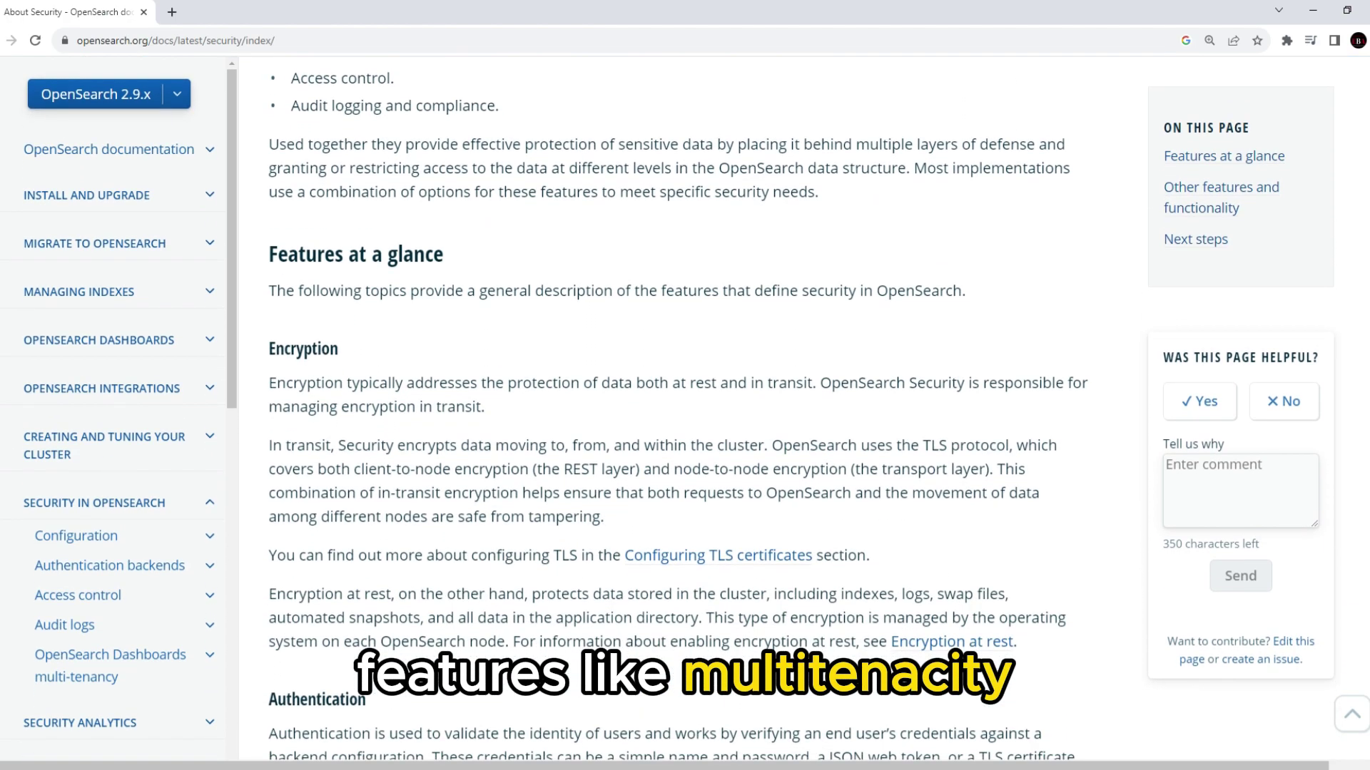
scroll(686, 428, down, 2)
scroll(685, 428, down, 2)
scroll(685, 429, down, 2)
scroll(685, 429, down, 2)
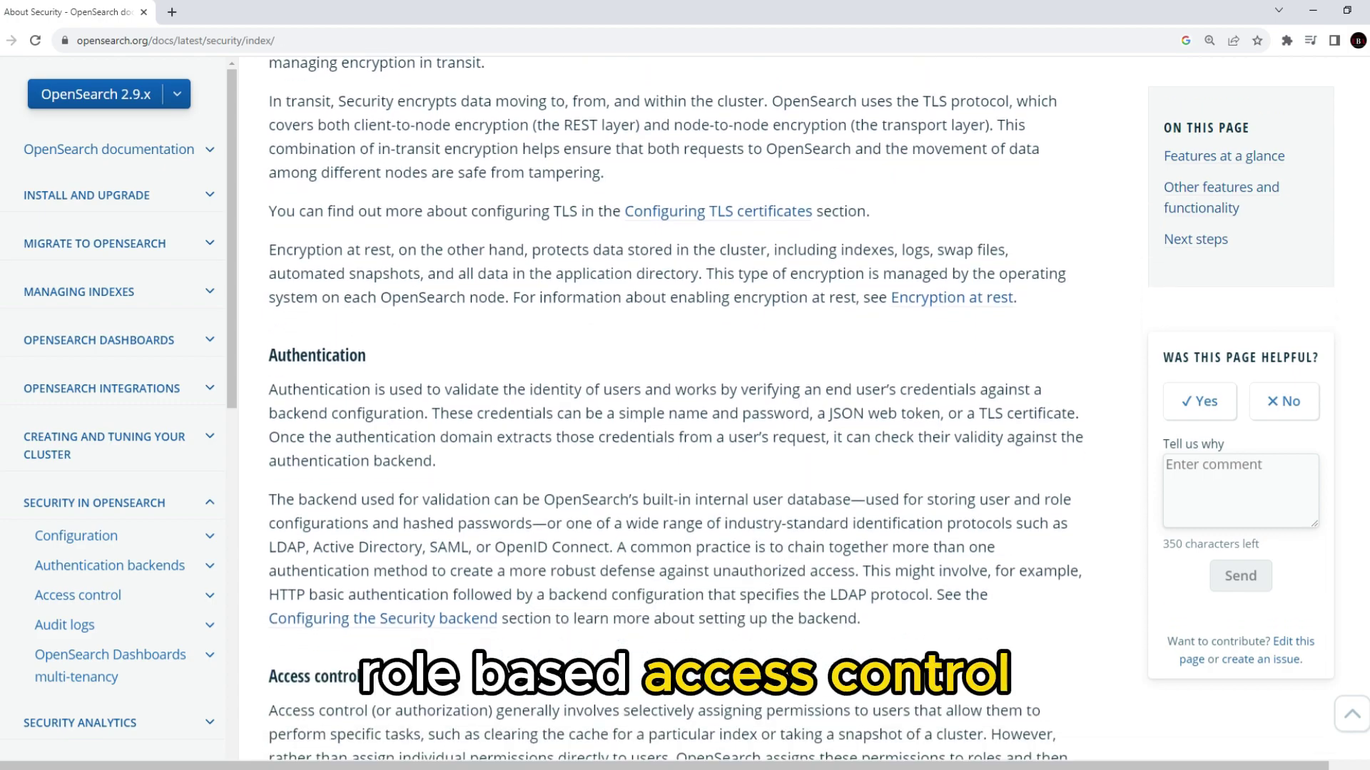
scroll(686, 428, down, 2)
scroll(686, 428, down, 2)
scroll(685, 428, down, 2)
scroll(684, 429, down, 2)
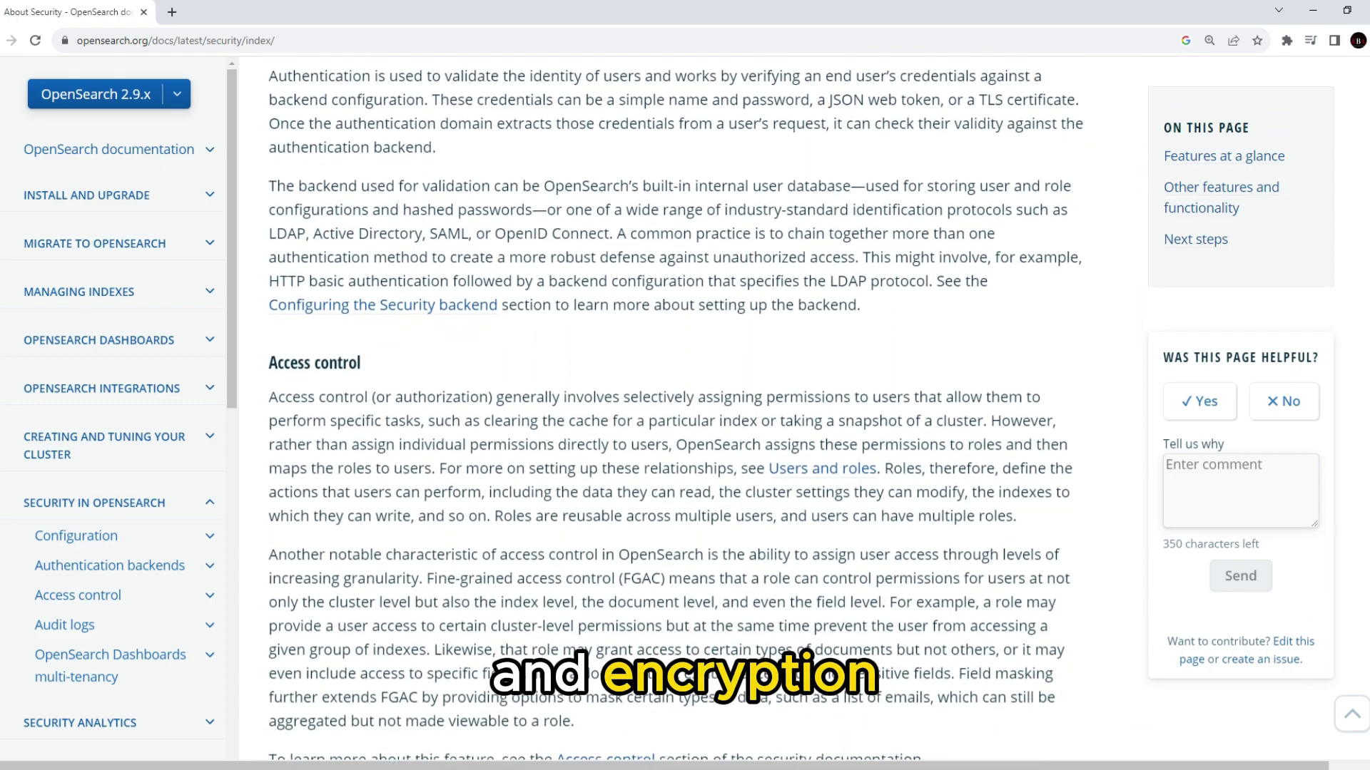
scroll(685, 428, down, 2)
scroll(686, 428, down, 2)
scroll(686, 429, down, 2)
scroll(684, 429, down, 2)
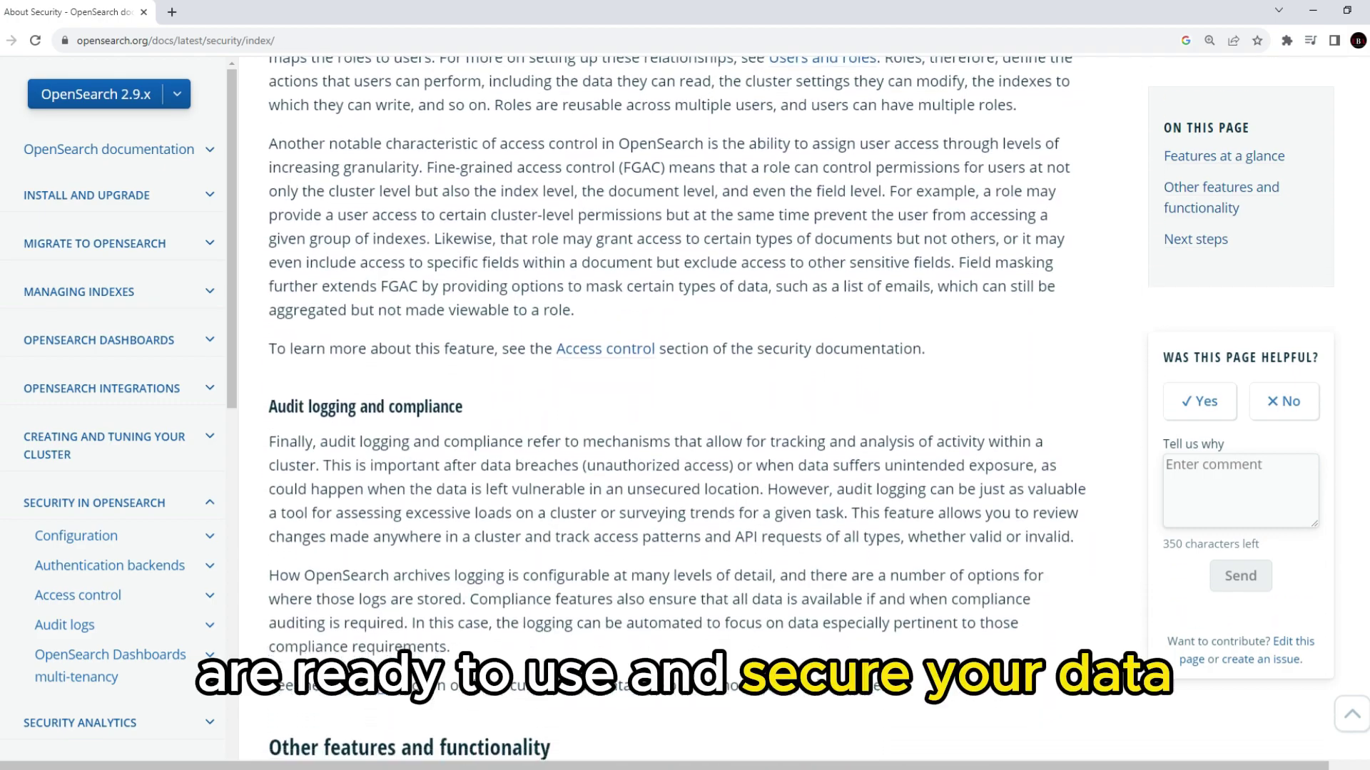
scroll(685, 428, down, 2)
scroll(686, 429, down, 2)
scroll(686, 428, down, 2)
scroll(685, 429, down, 2)
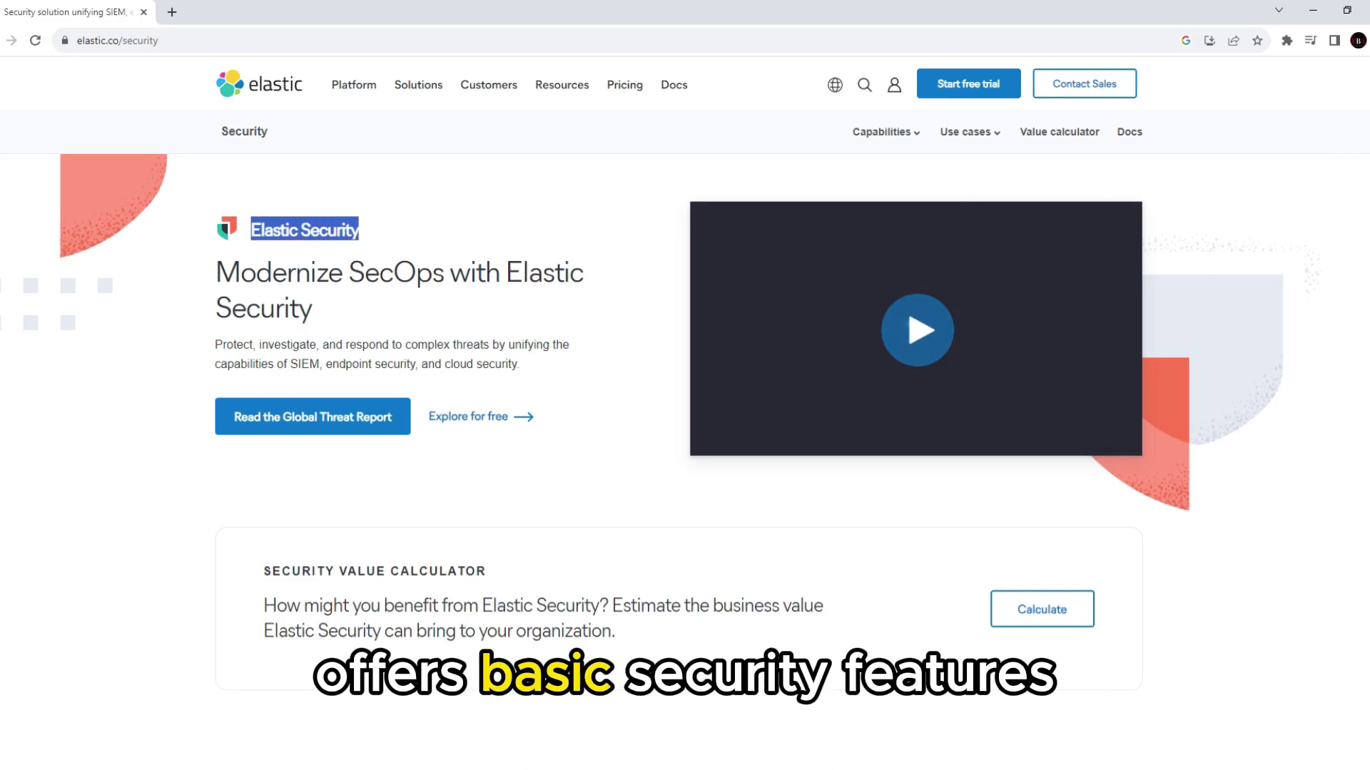
scroll(685, 429, down, 5)
scroll(685, 428, down, 5)
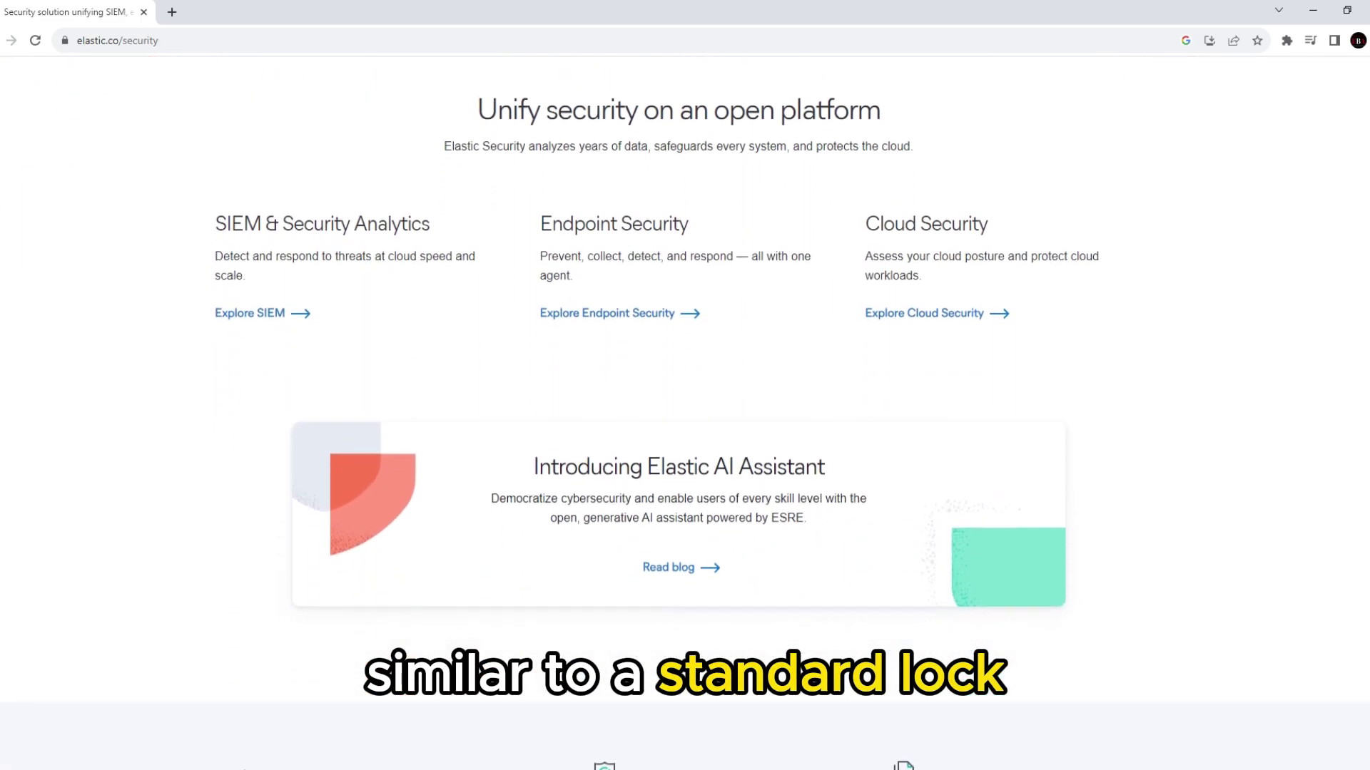
scroll(685, 428, down, 3)
scroll(685, 428, down, 3)
scroll(686, 428, down, 3)
scroll(685, 429, down, 2)
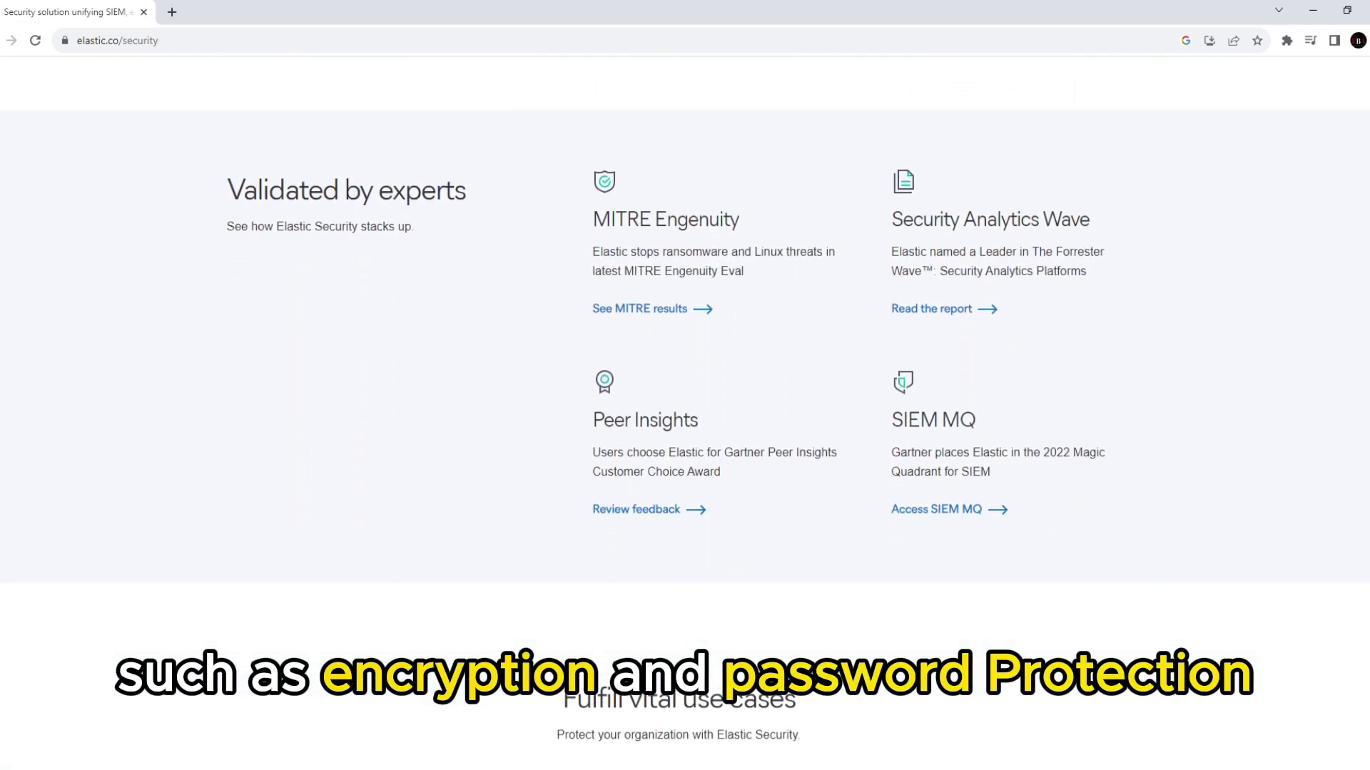
scroll(685, 429, down, 3)
scroll(684, 429, down, 3)
scroll(685, 429, down, 3)
scroll(685, 428, down, 2)
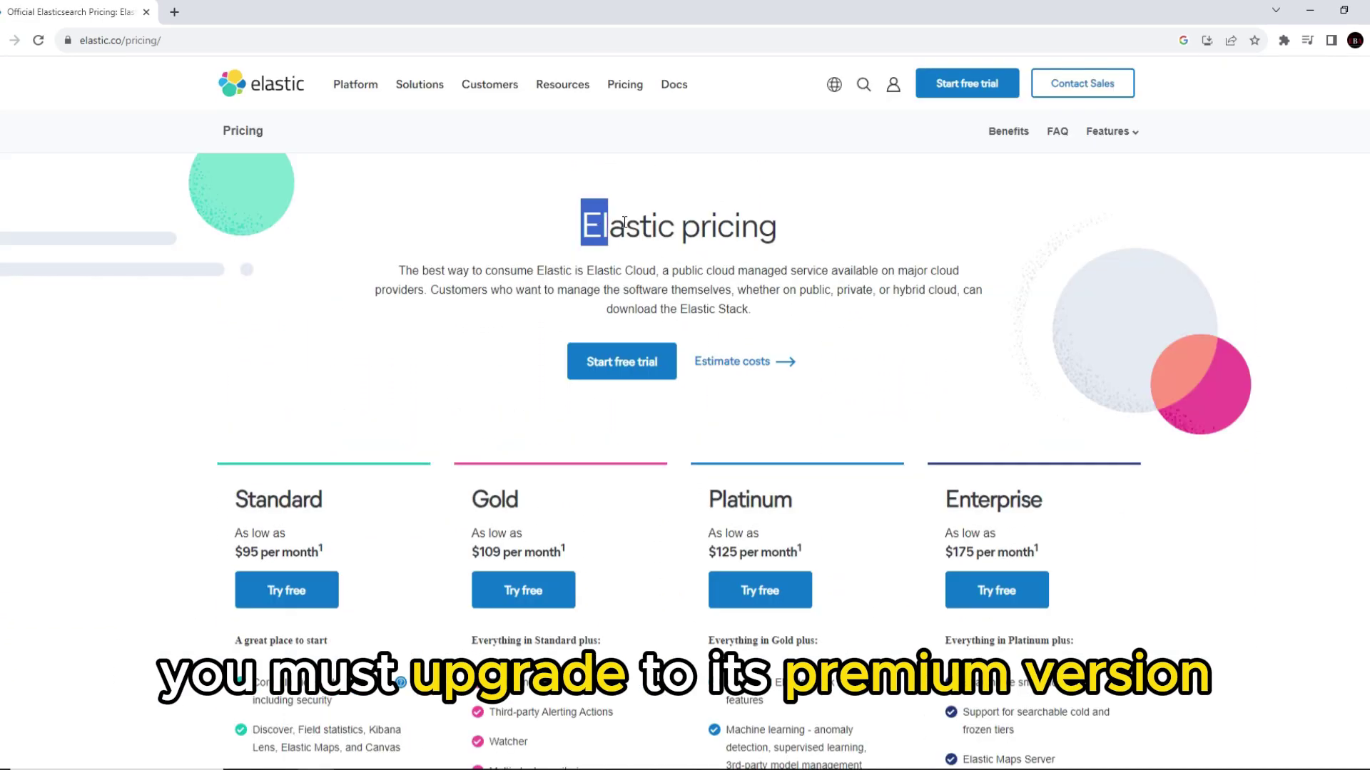
Step: Highlight the Elastic pricing heading, then the SECURITY headings of Standard, Gold, Platinum and Enterprise
drag(624, 223, 790, 227)
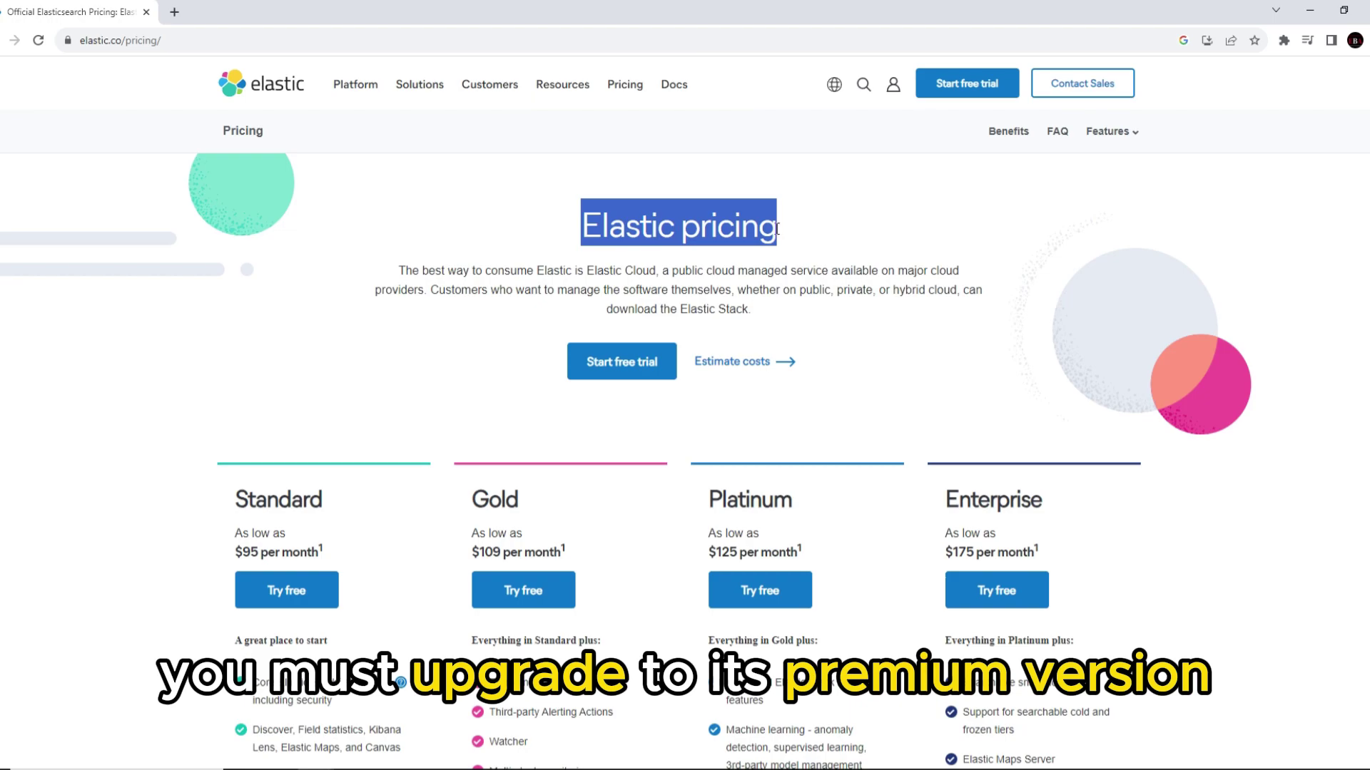
click(791, 226)
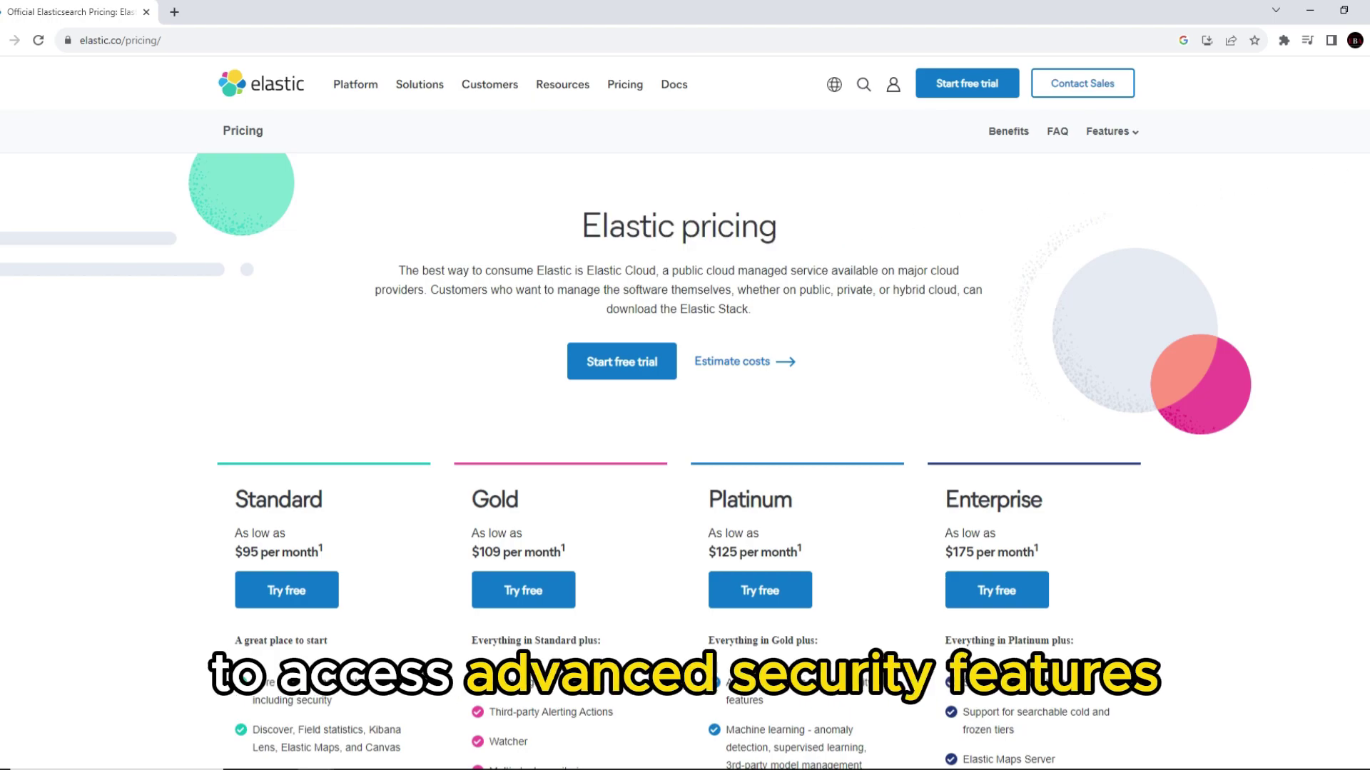
scroll(685, 428, down, 4)
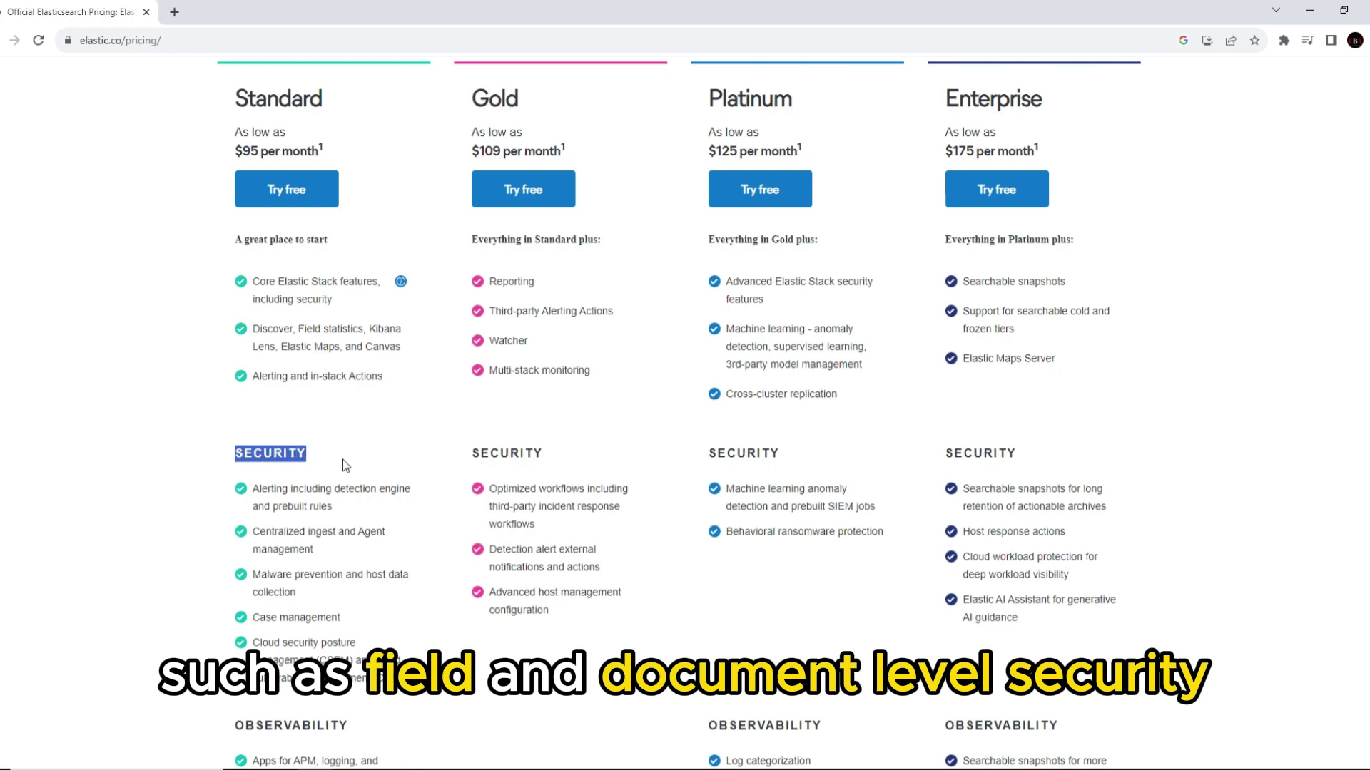
drag(468, 453, 560, 455)
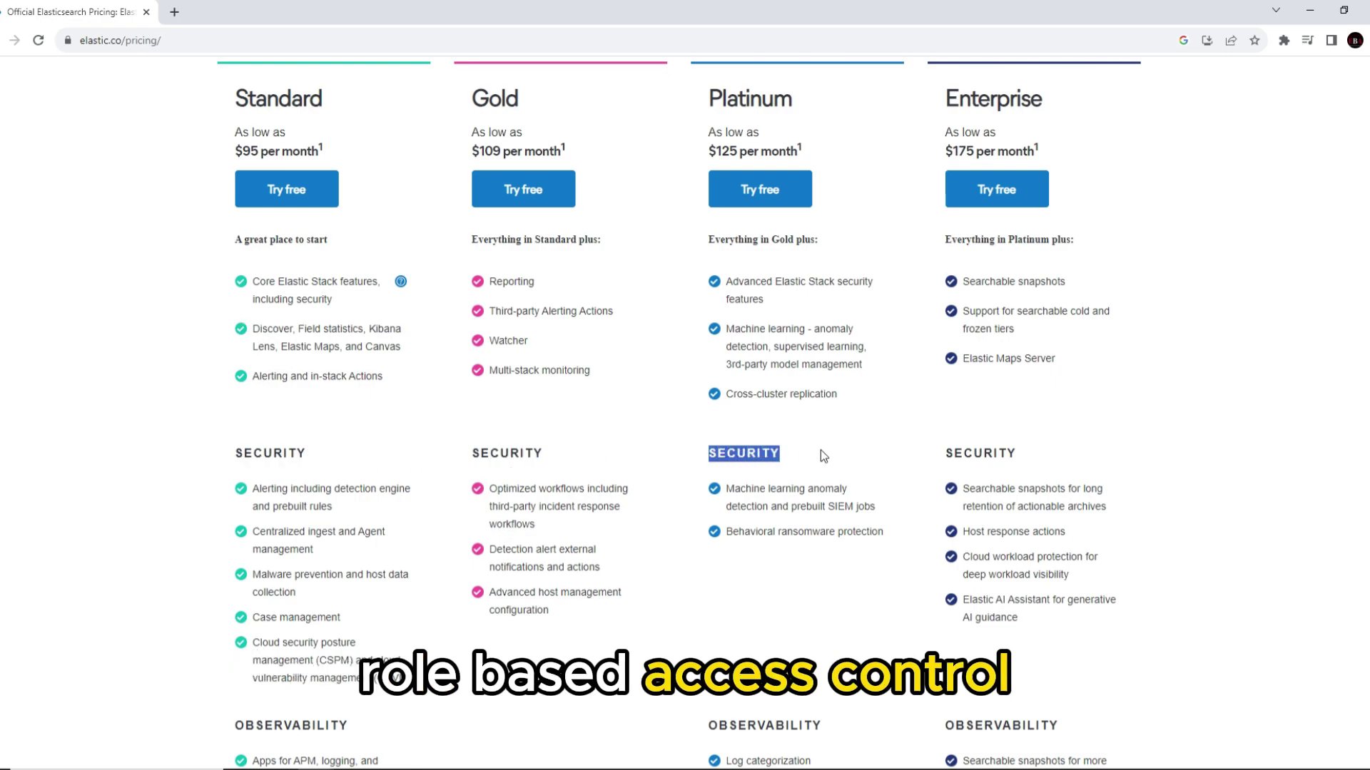
drag(941, 453, 1094, 447)
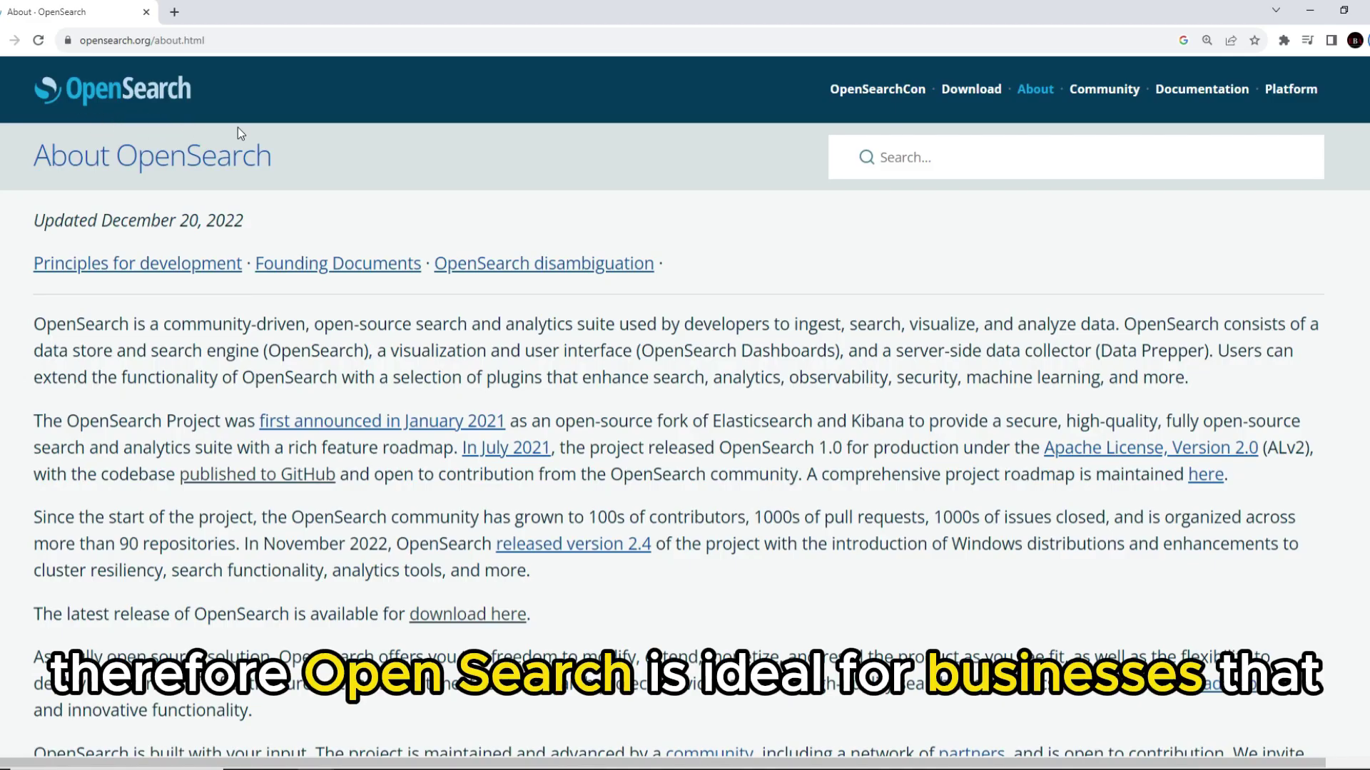
scroll(685, 428, down, 2)
scroll(685, 428, down, 2)
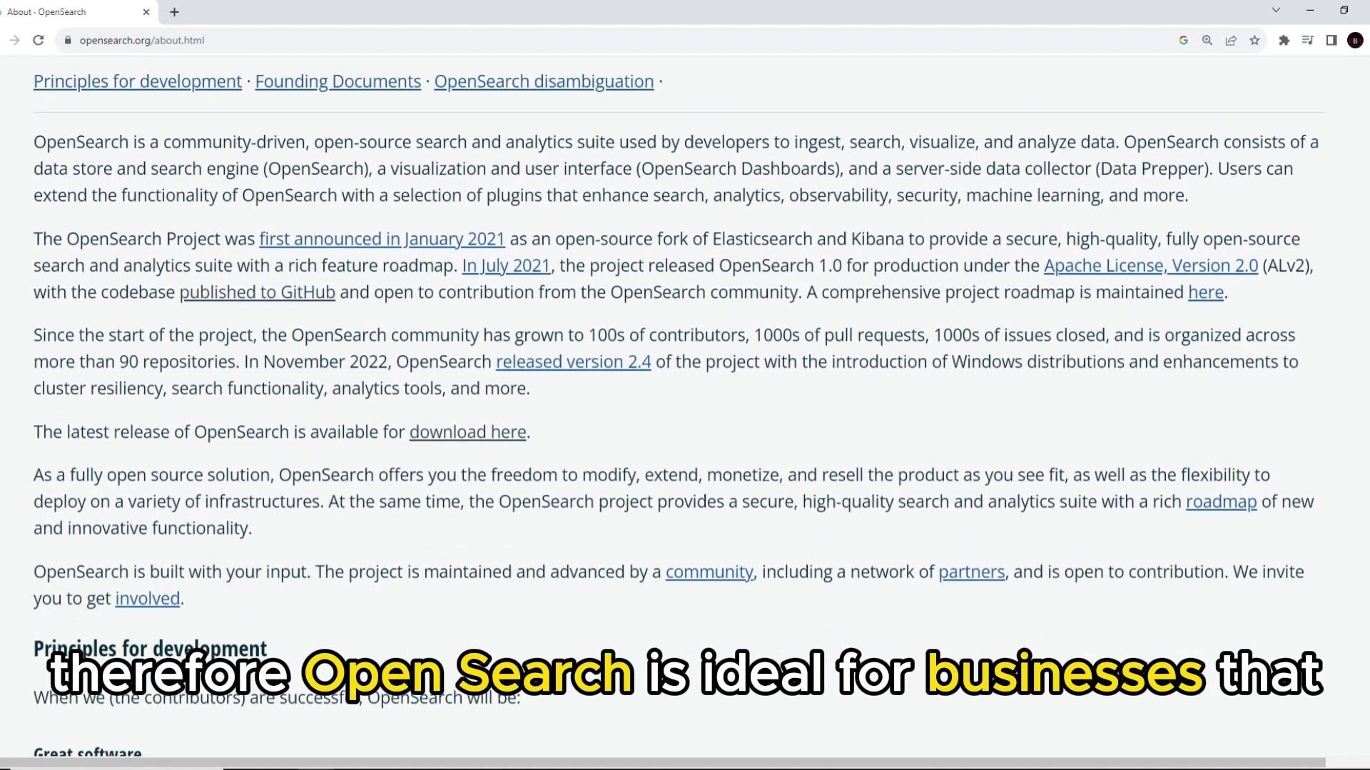
scroll(685, 428, down, 2)
scroll(685, 428, down, 2)
scroll(685, 428, down, 2)
scroll(685, 428, down, 2)
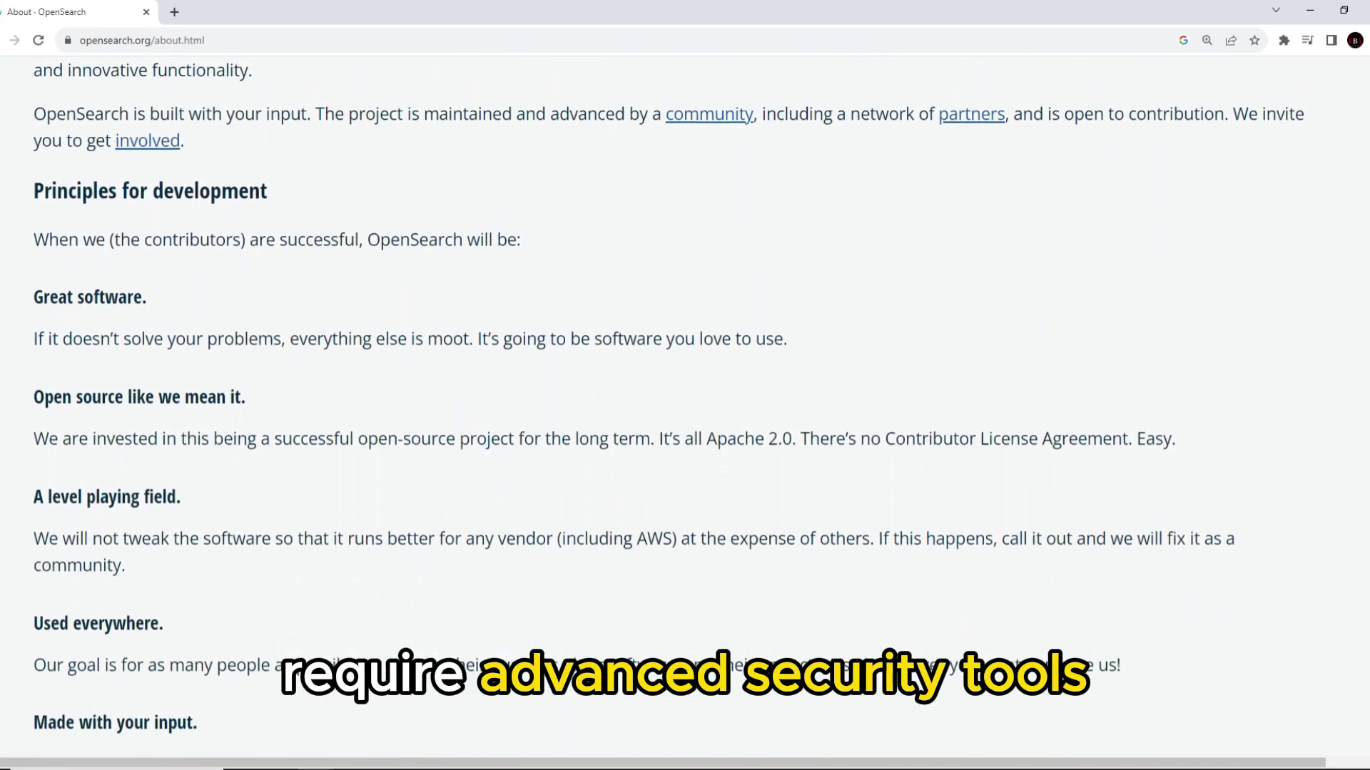
scroll(685, 428, down, 1)
scroll(685, 428, down, 1)
scroll(685, 428, down, 2)
scroll(684, 429, down, 2)
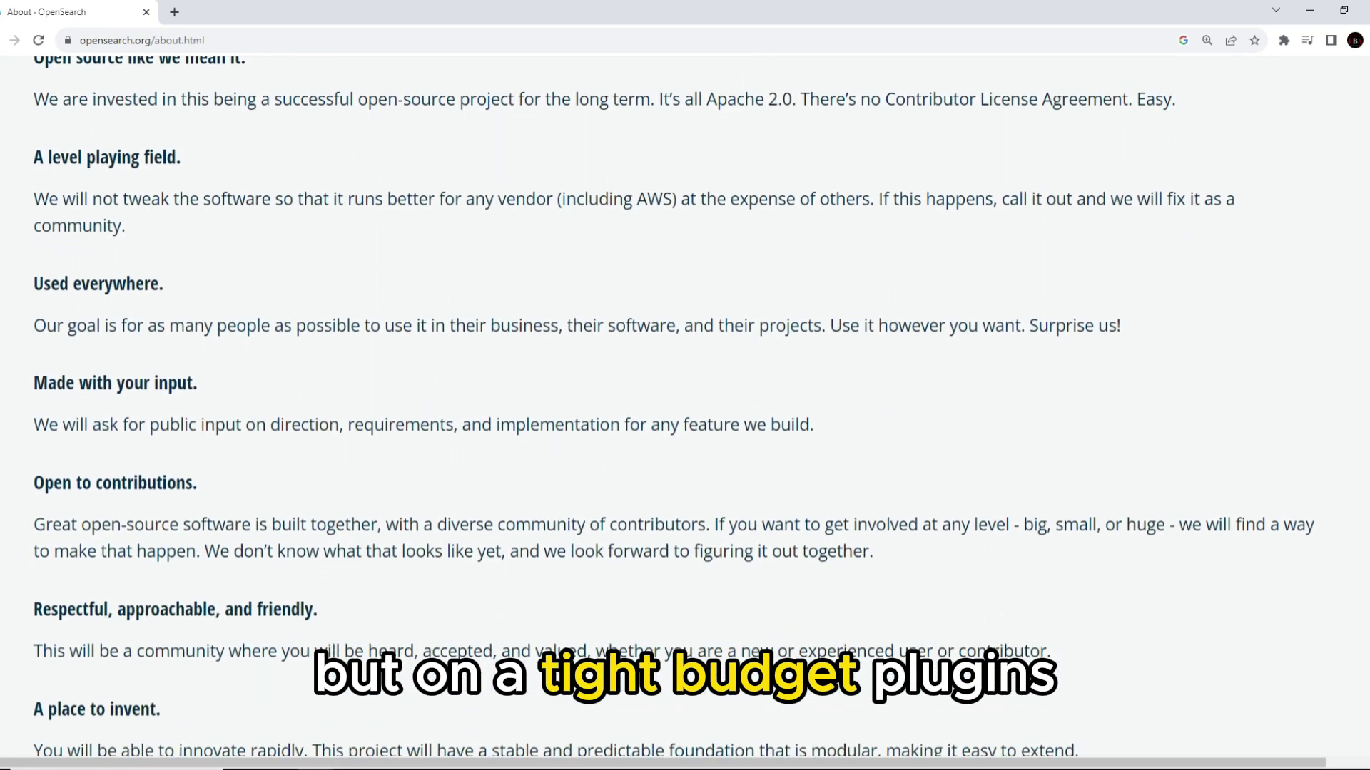
scroll(686, 428, down, 2)
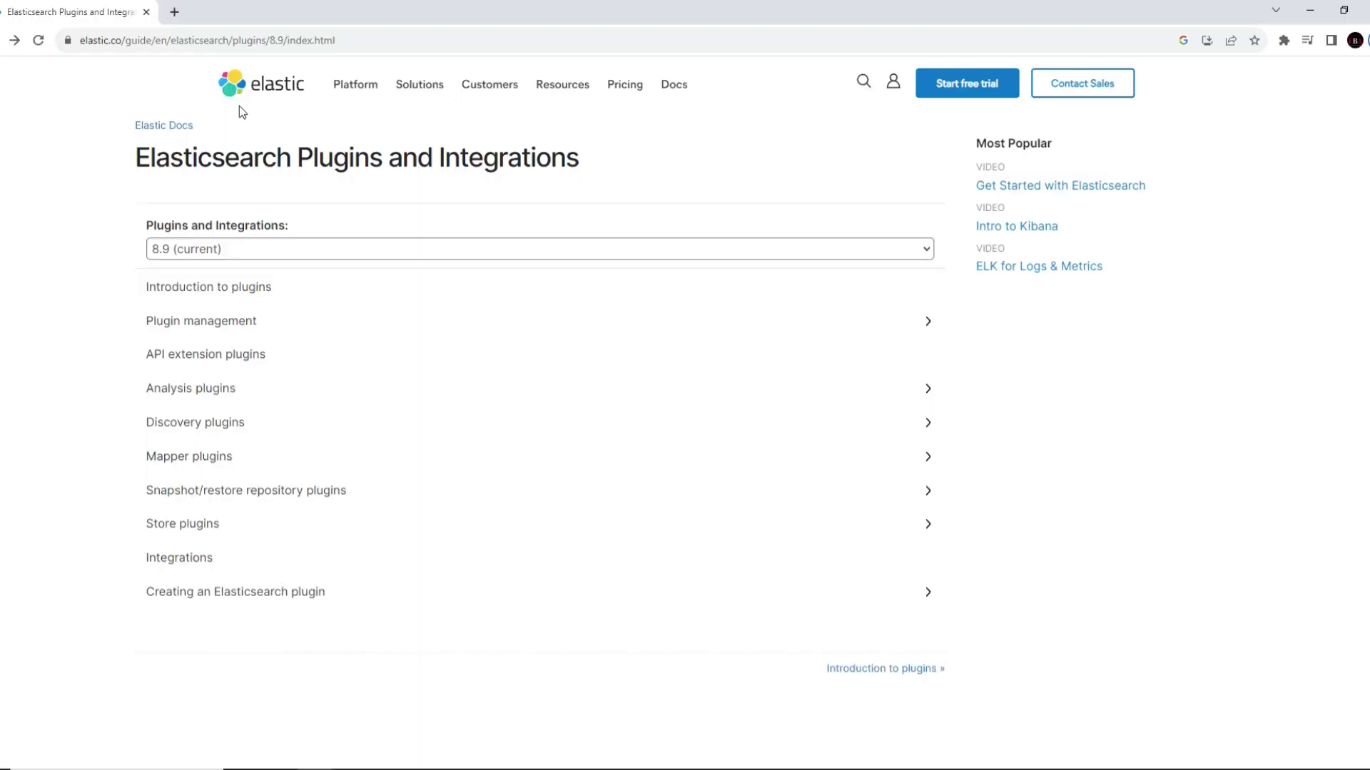
Step: Highlight the Elasticsearch Plugins heading, then the Gold, Platinum and Enterprise tier names on Pricing
drag(137, 157, 362, 154)
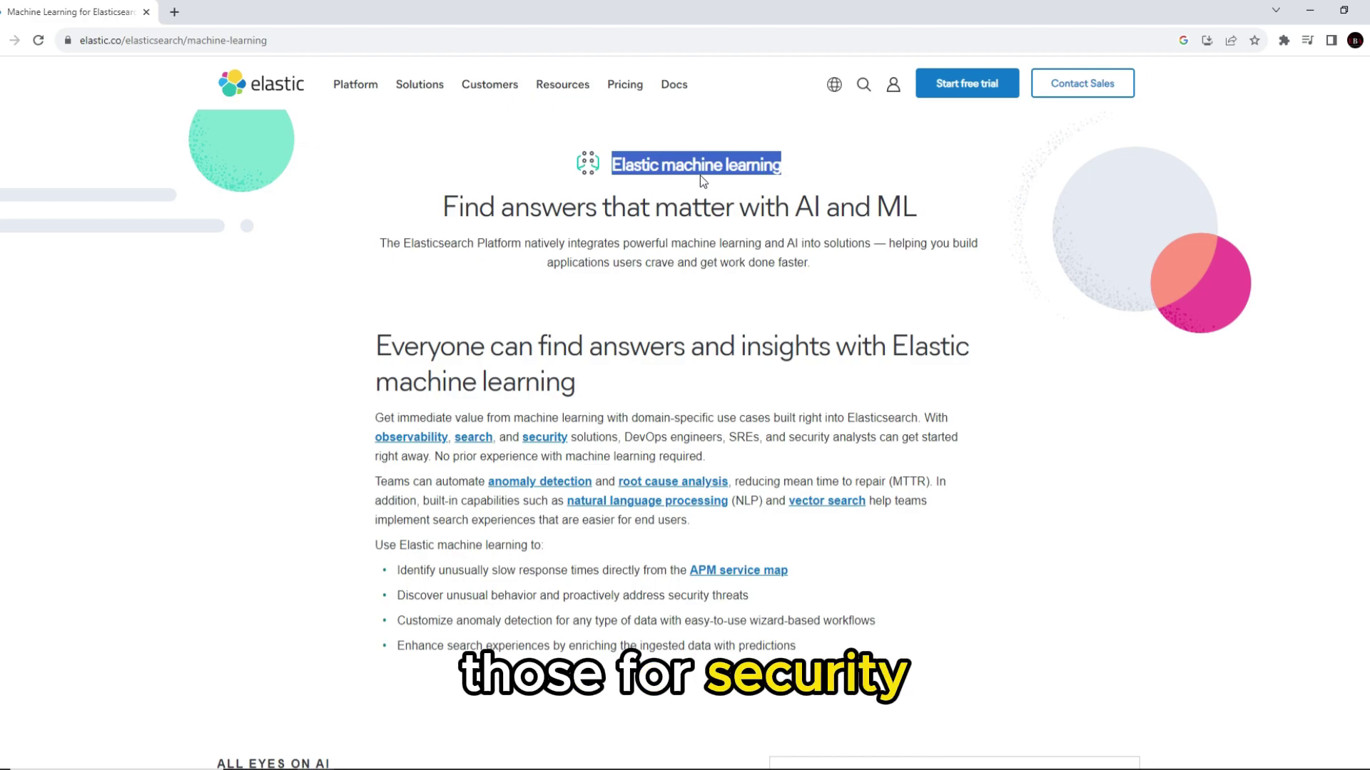
click(1015, 298)
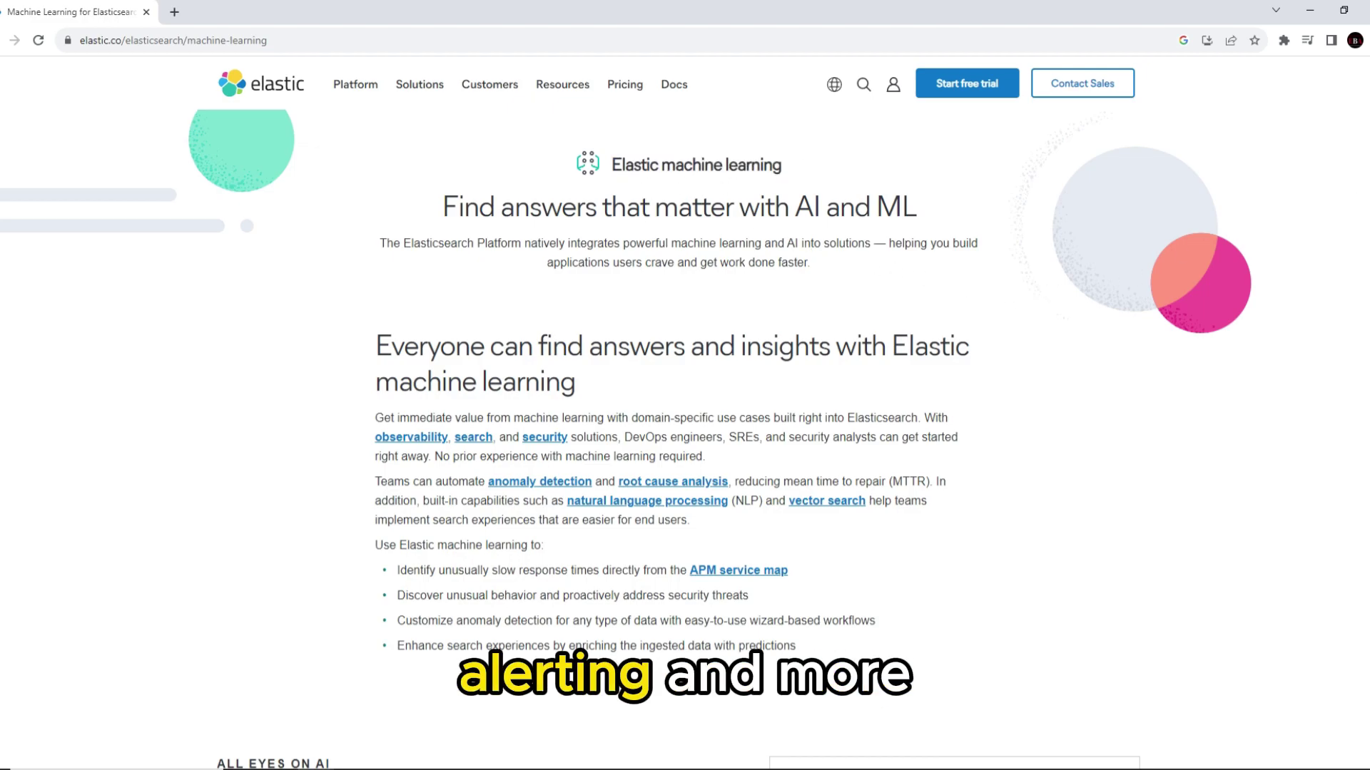
scroll(685, 428, down, 1)
scroll(729, 165, down, 5)
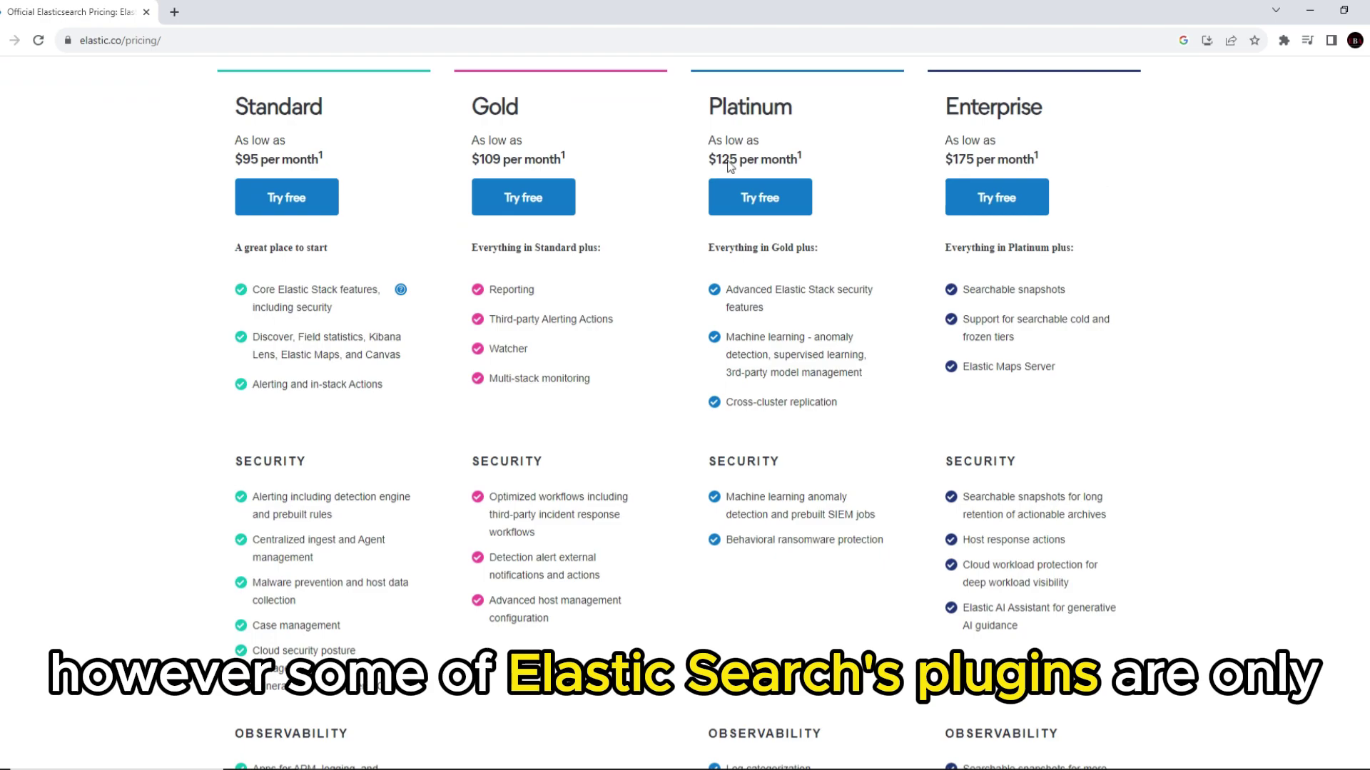
double_click(494, 105)
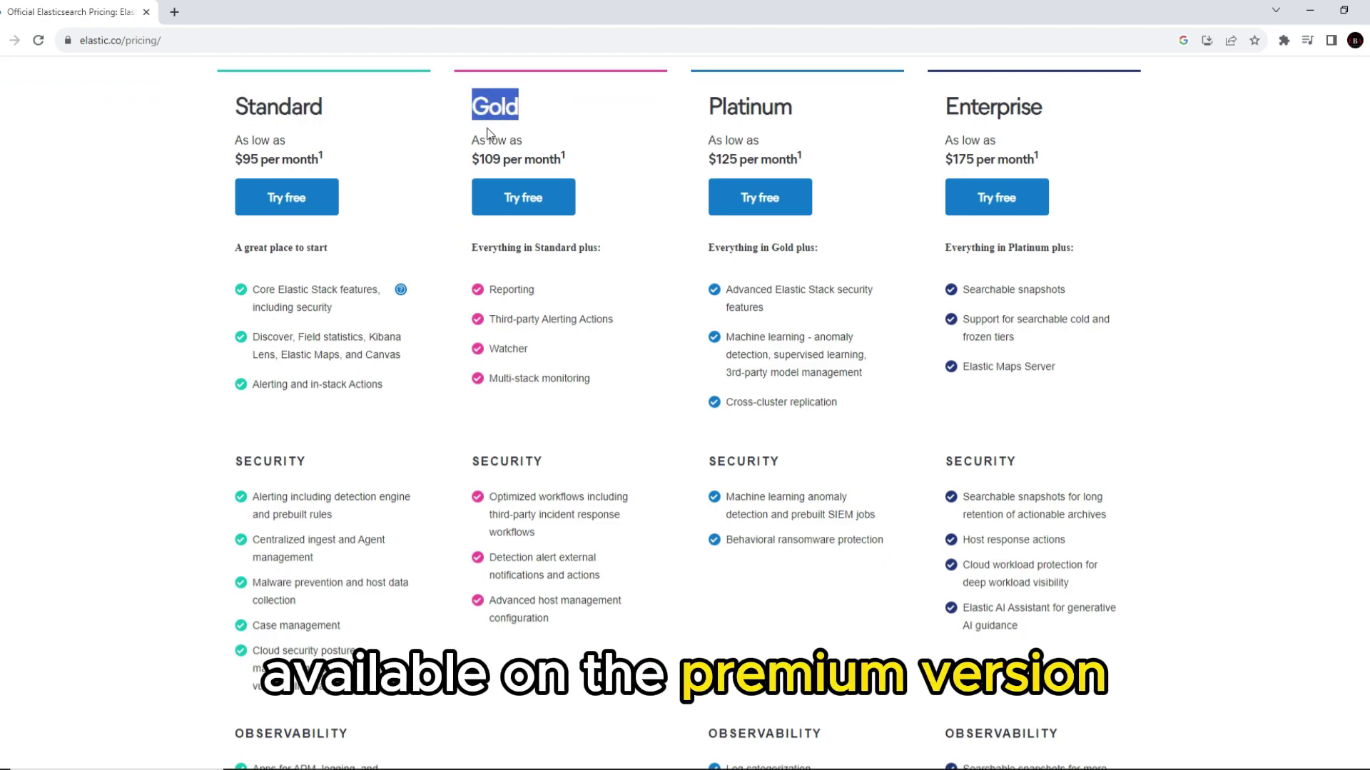
double_click(713, 107)
double_click(947, 108)
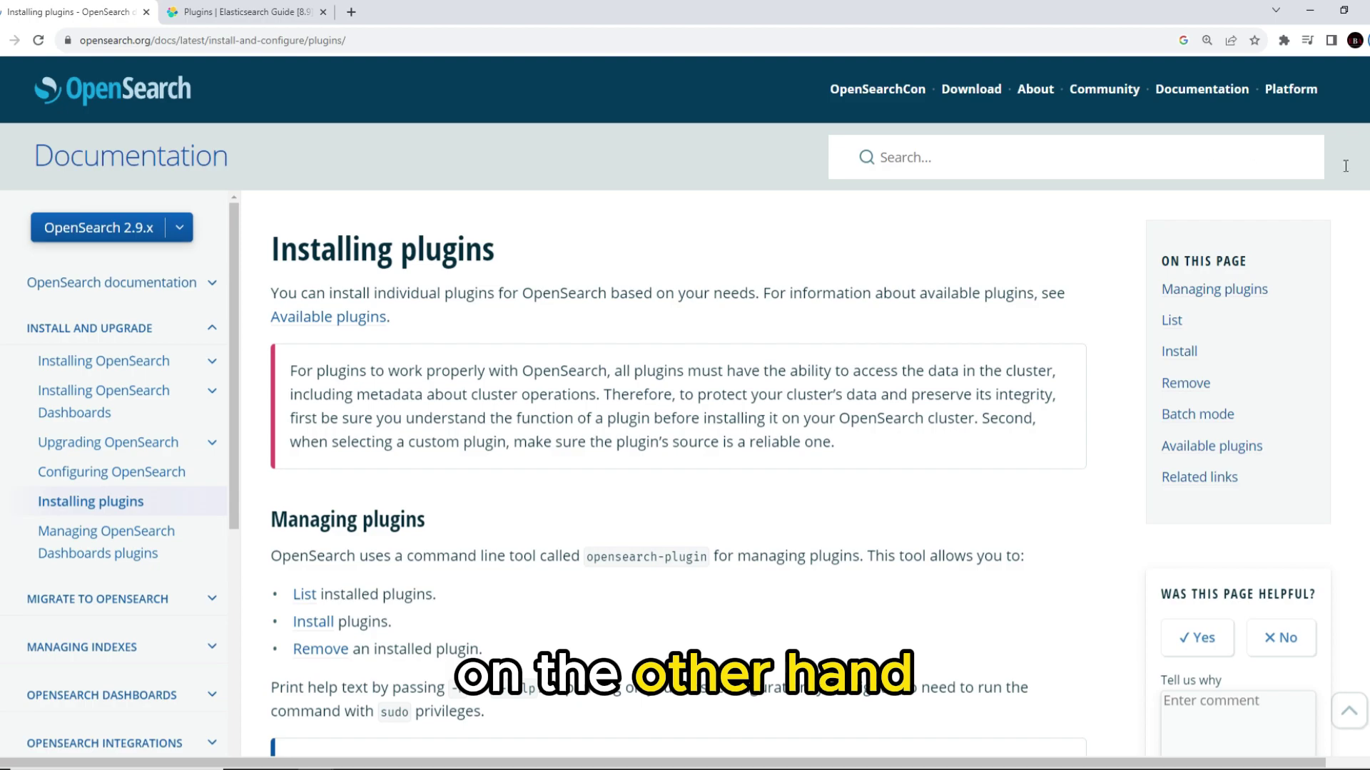
scroll(642, 428, down, 5)
scroll(535, 374, down, 5)
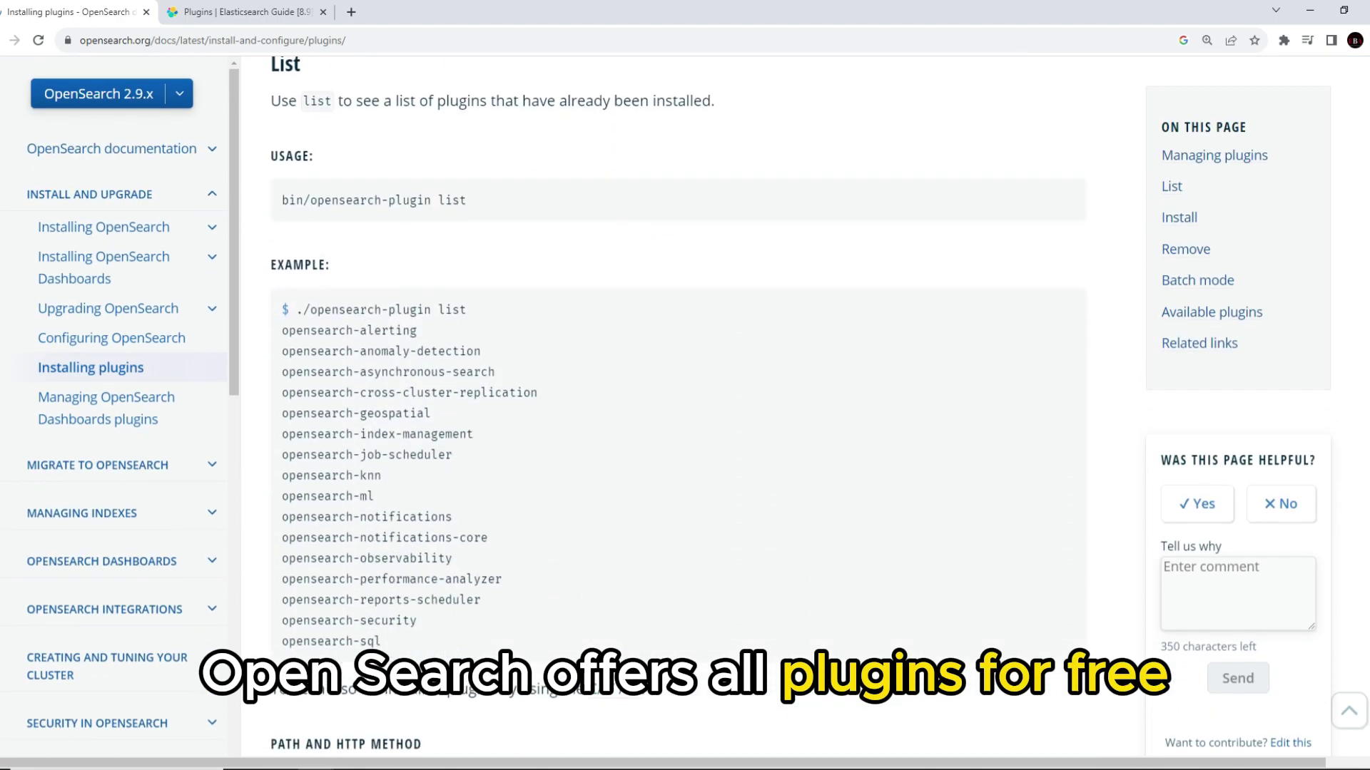
scroll(456, 253, down, 3)
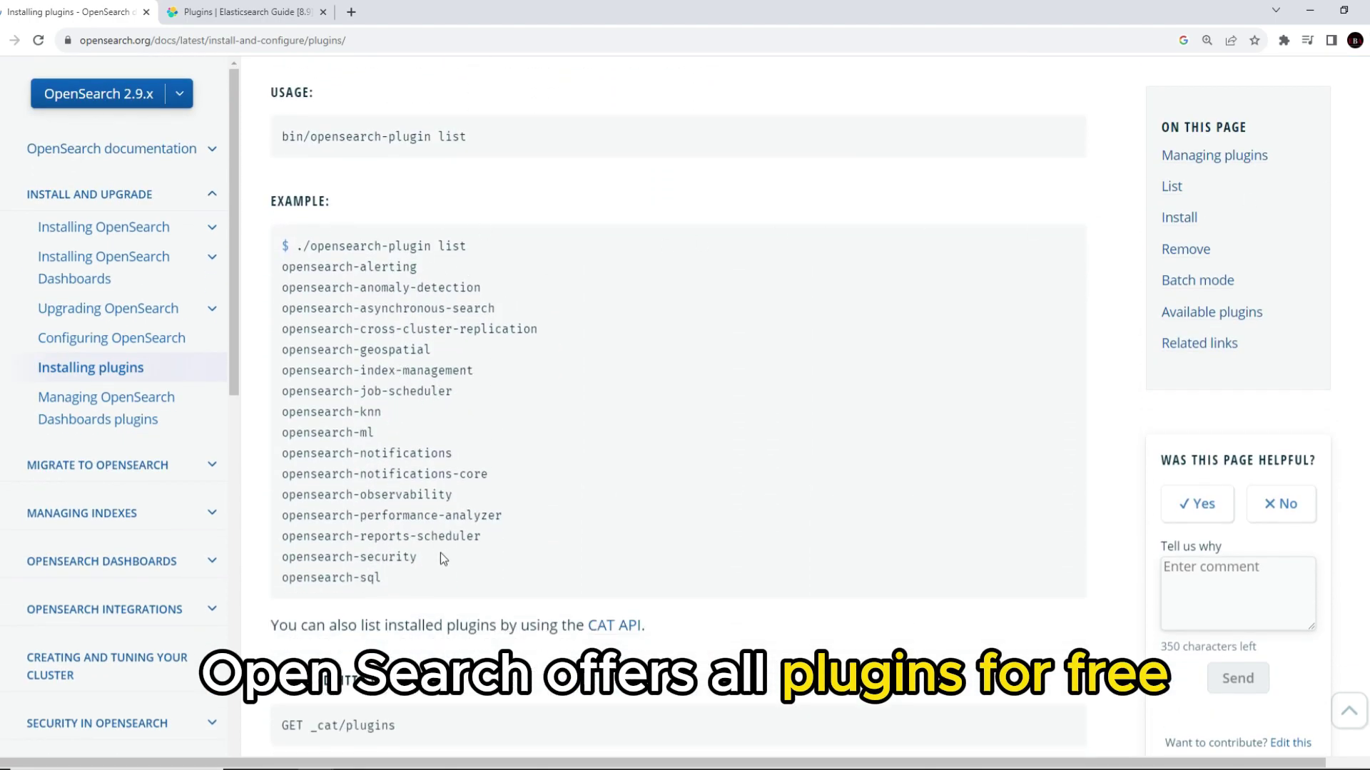
Step: Highlight Elastic's 'Index management in Kibana', then jump to OpenSearch's Available plugins section
click(246, 12)
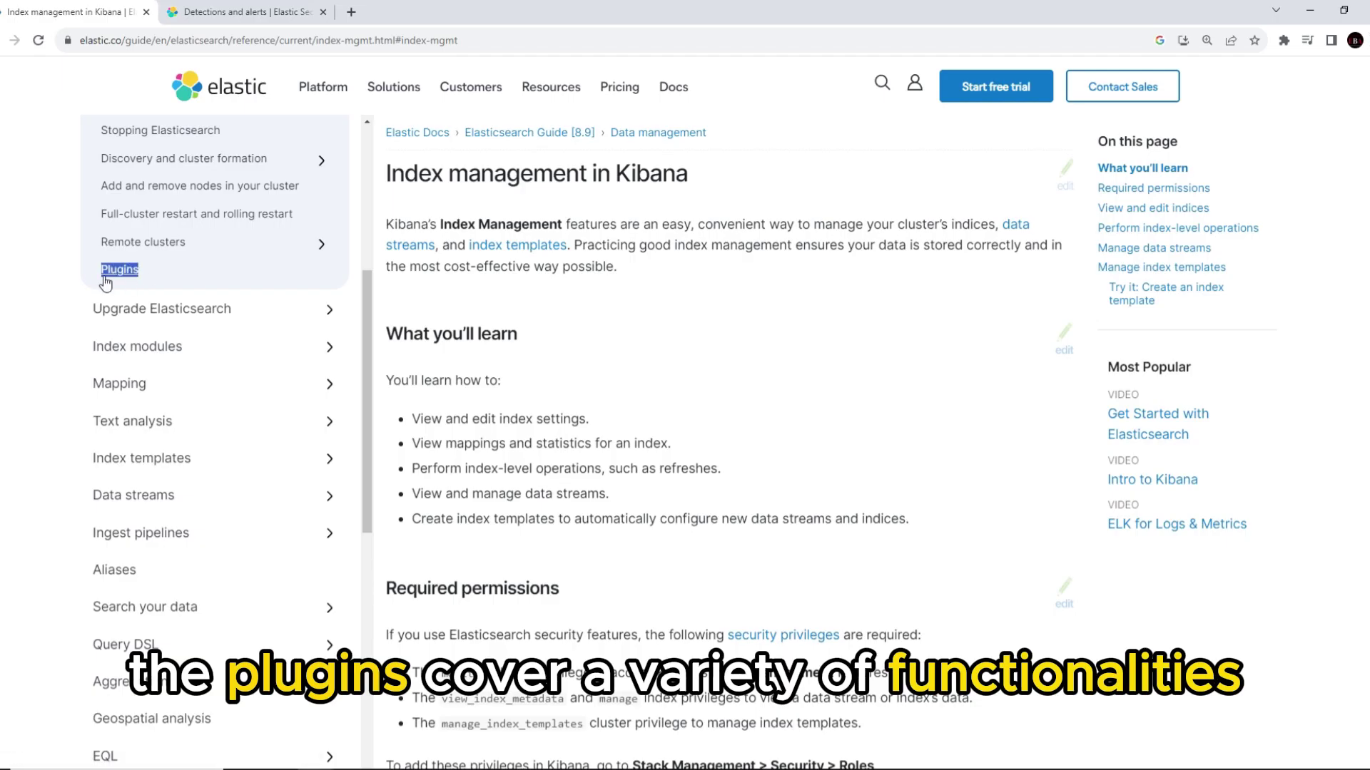
drag(723, 176, 385, 177)
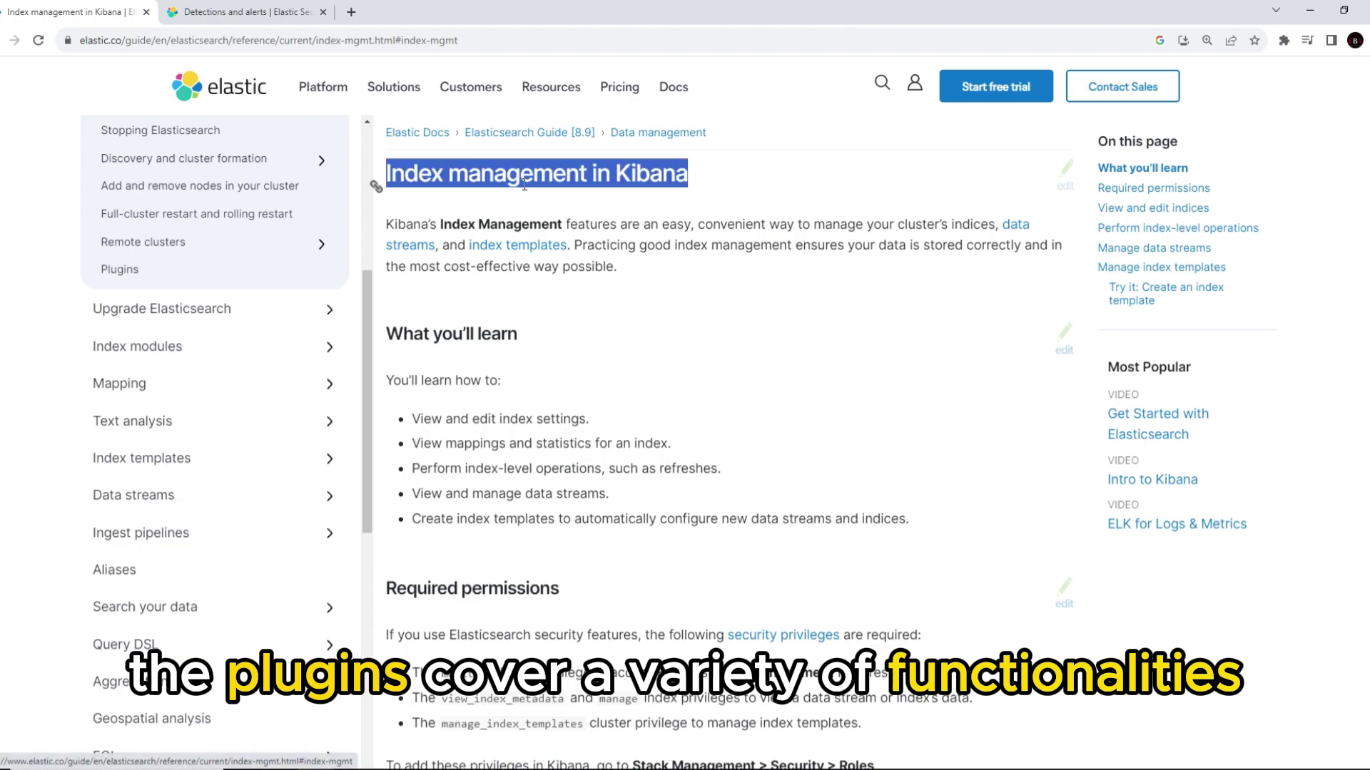
click(247, 11)
scroll(479, 196, up, 5)
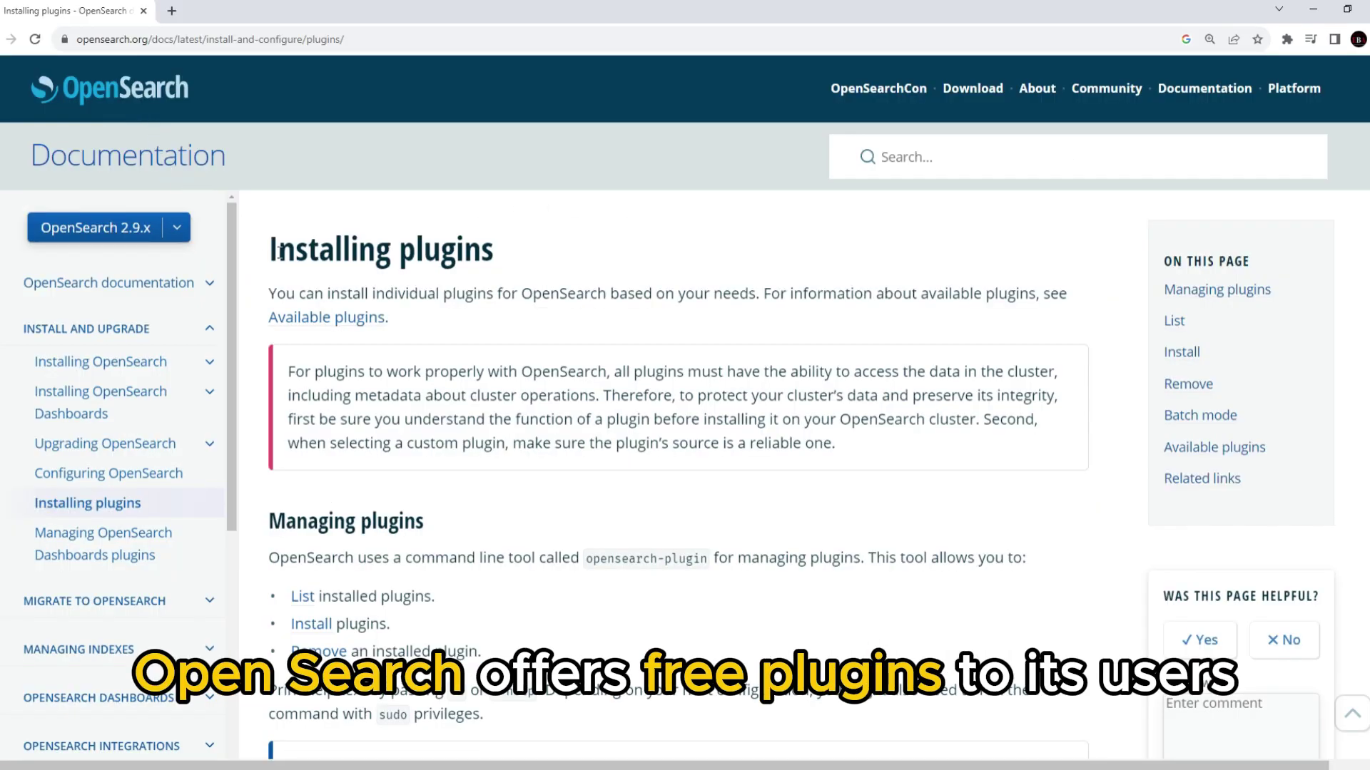
drag(271, 251, 532, 261)
click(359, 318)
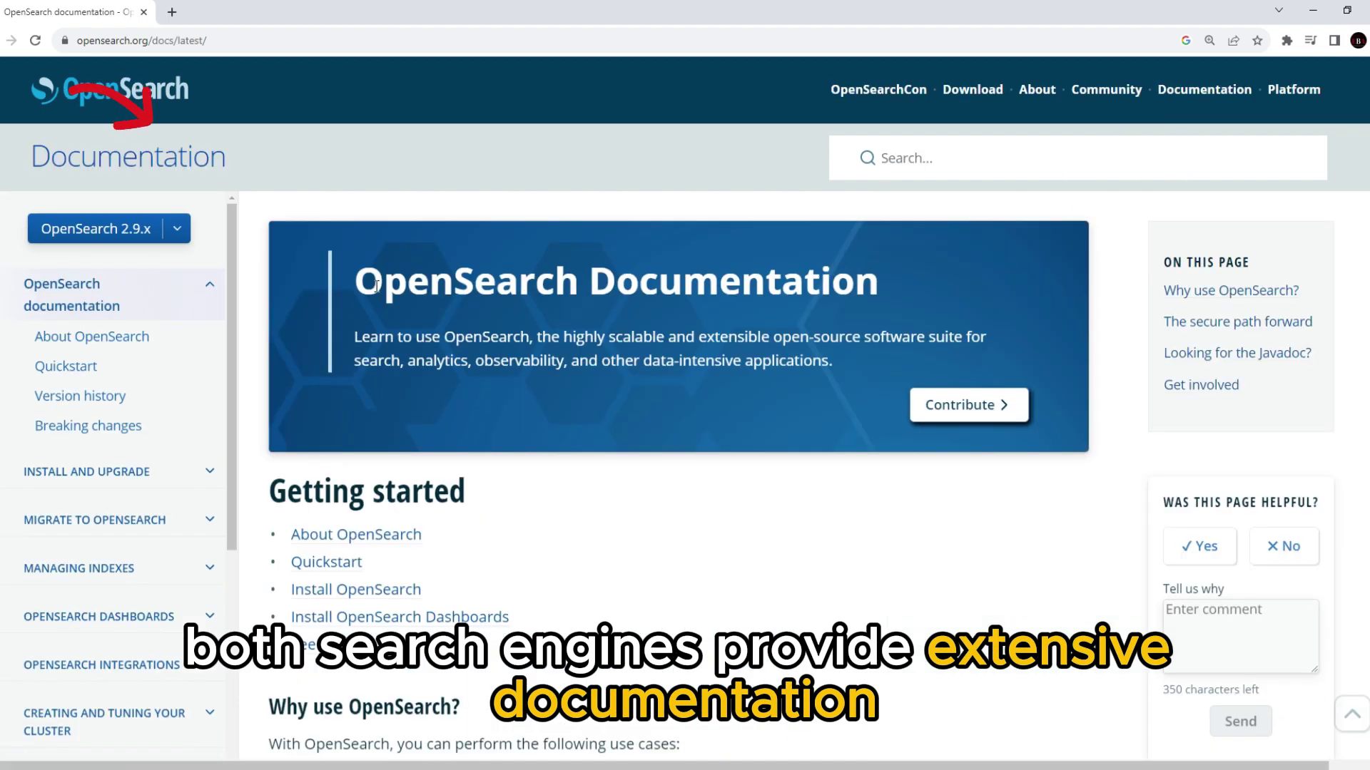
Step: Highlight the 'OpenSearch Documentation' banner heading on the docs home page
drag(355, 282, 761, 281)
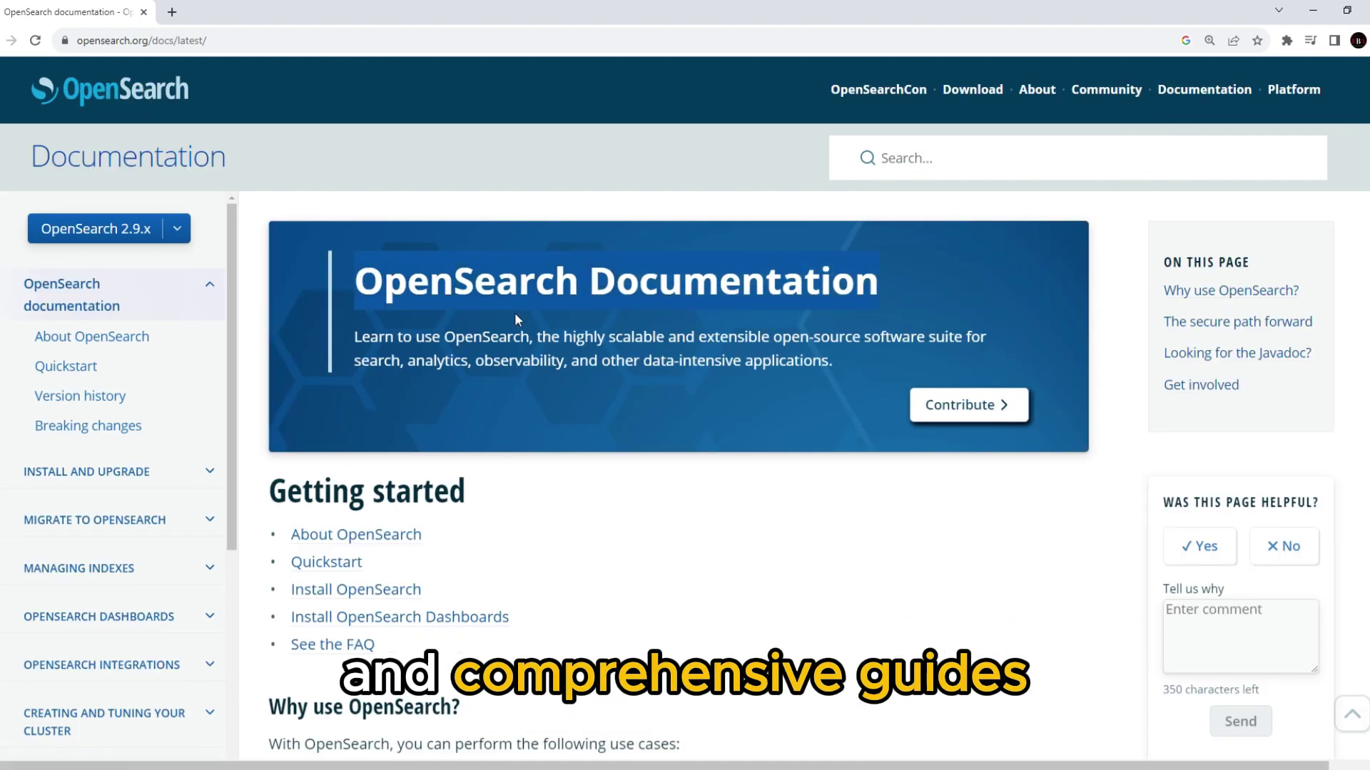
scroll(658, 313, down, 2)
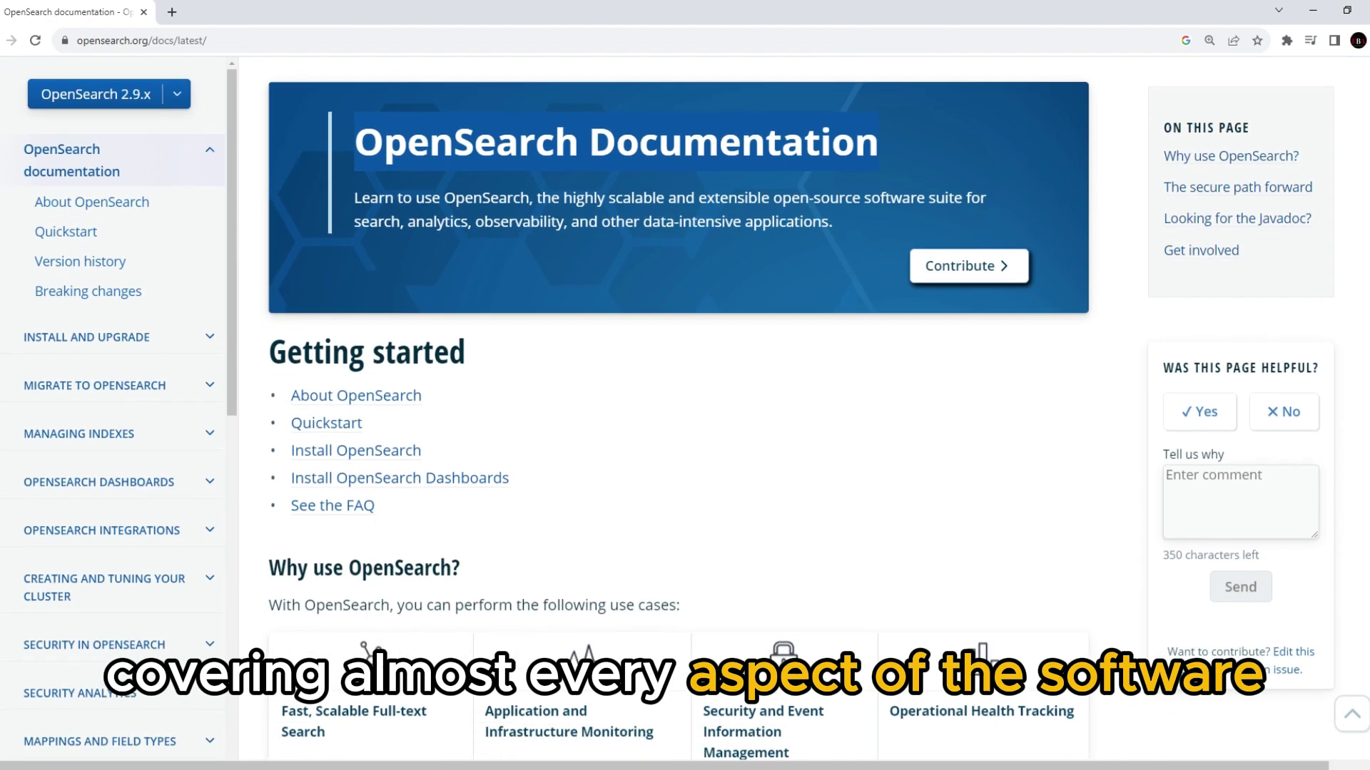
scroll(657, 375, down, 3)
scroll(658, 375, down, 2)
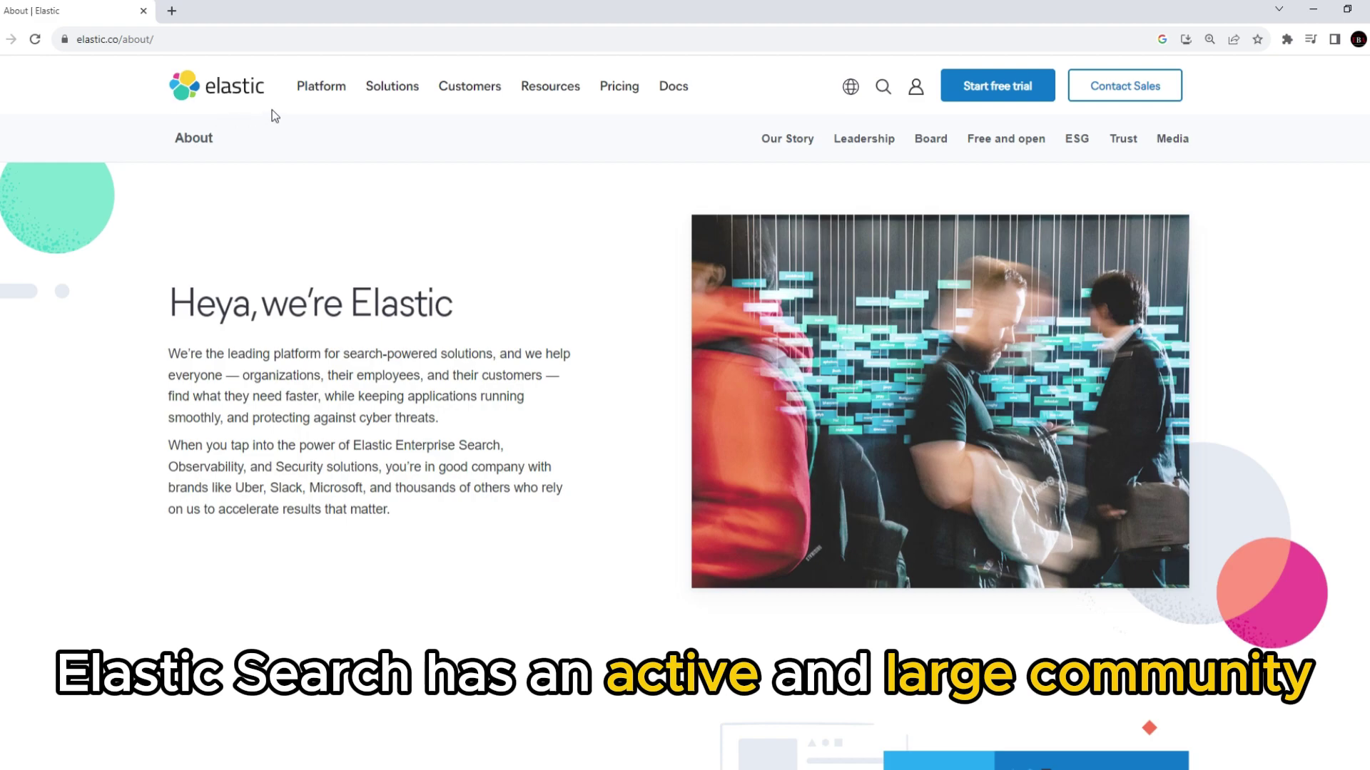
scroll(685, 429, down, 5)
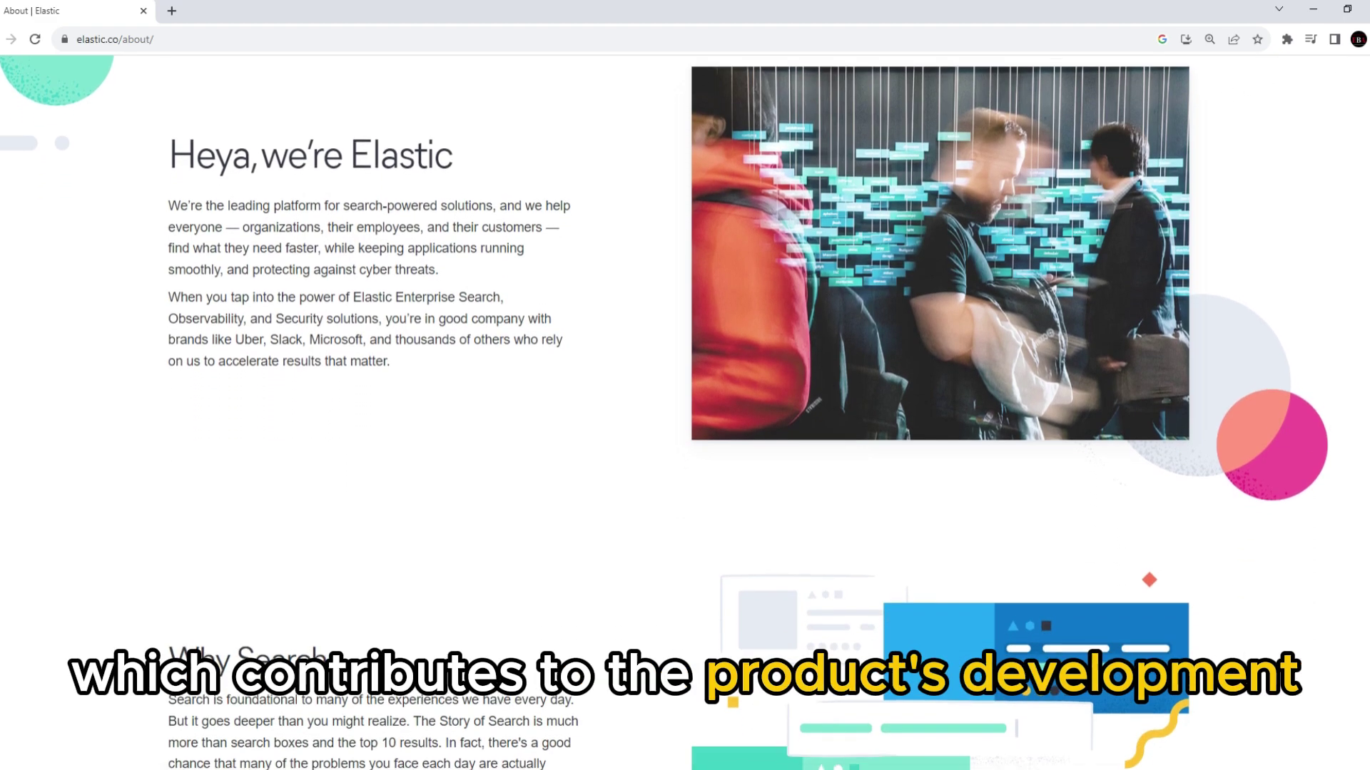
scroll(684, 428, down, 3)
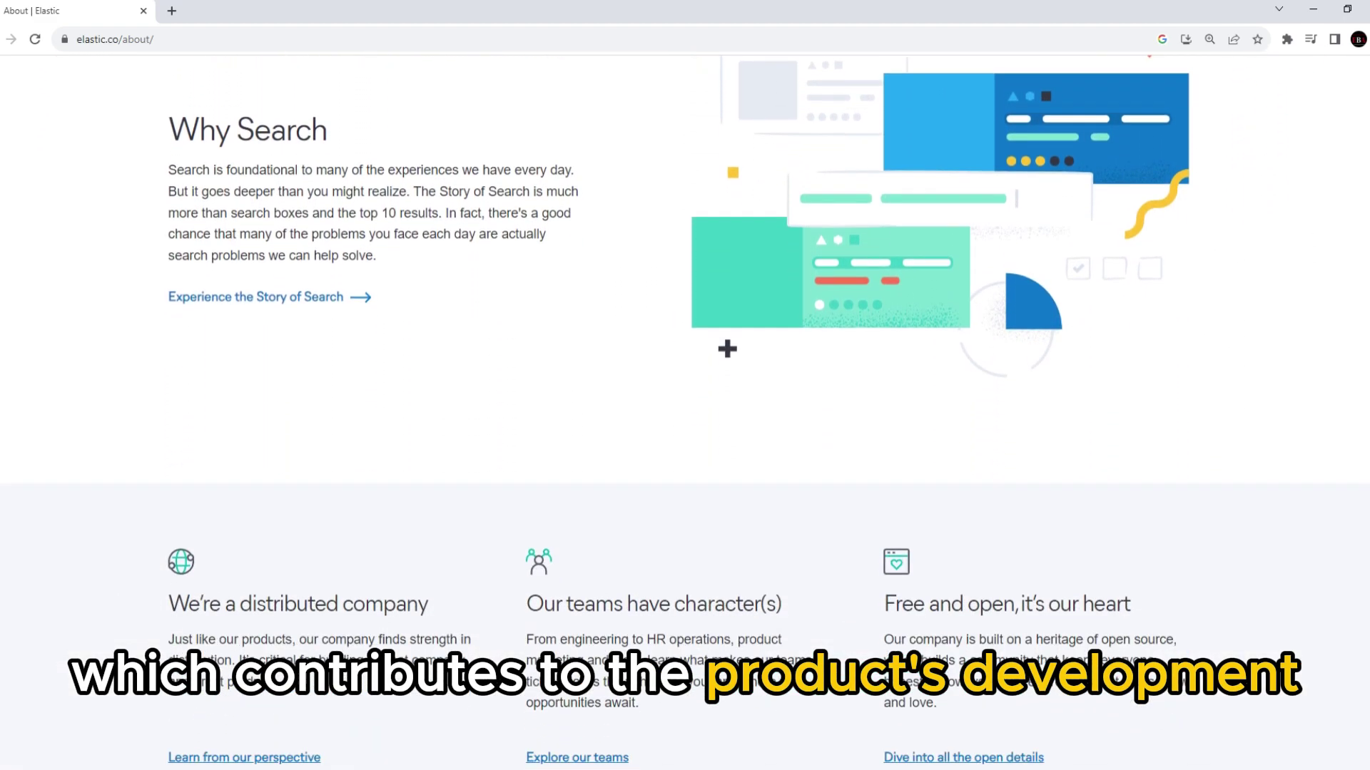
scroll(686, 428, down, 3)
scroll(685, 428, down, 3)
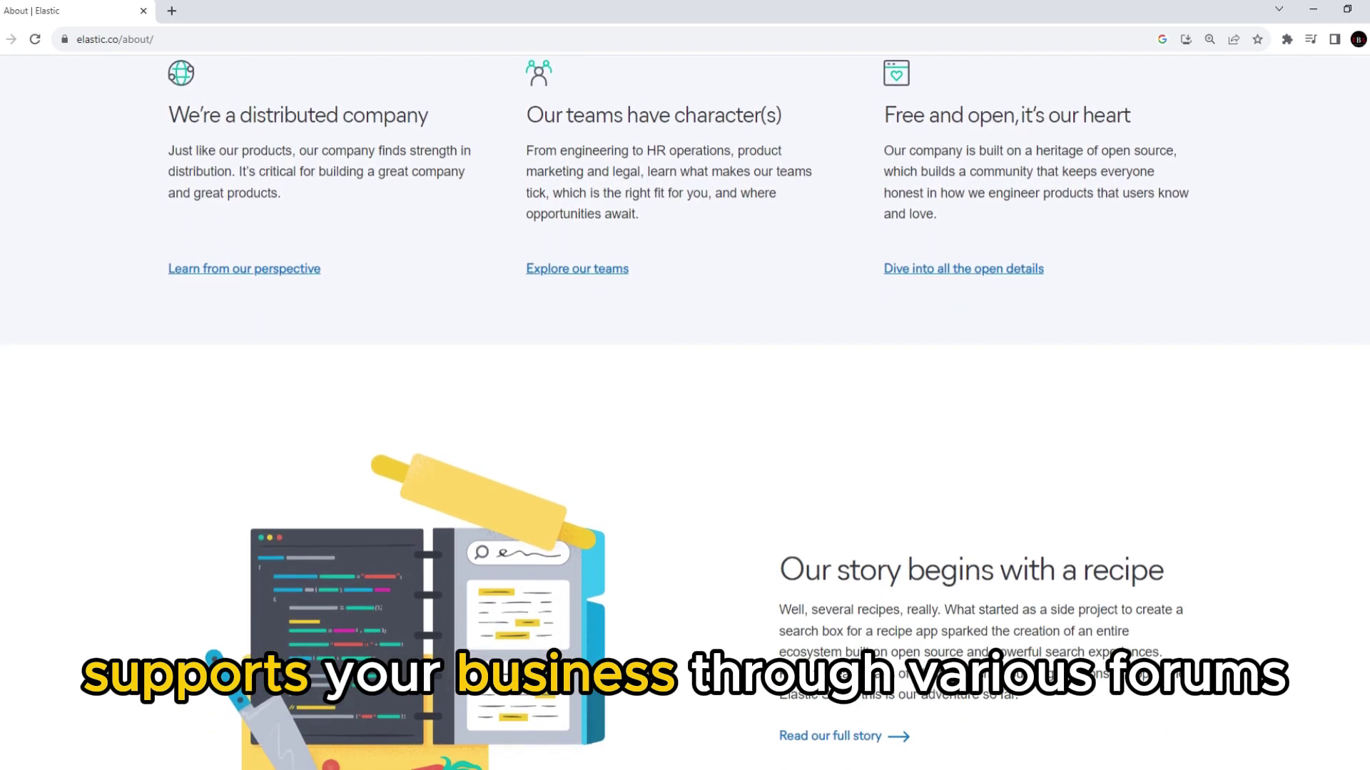
scroll(685, 428, down, 3)
scroll(685, 428, down, 3)
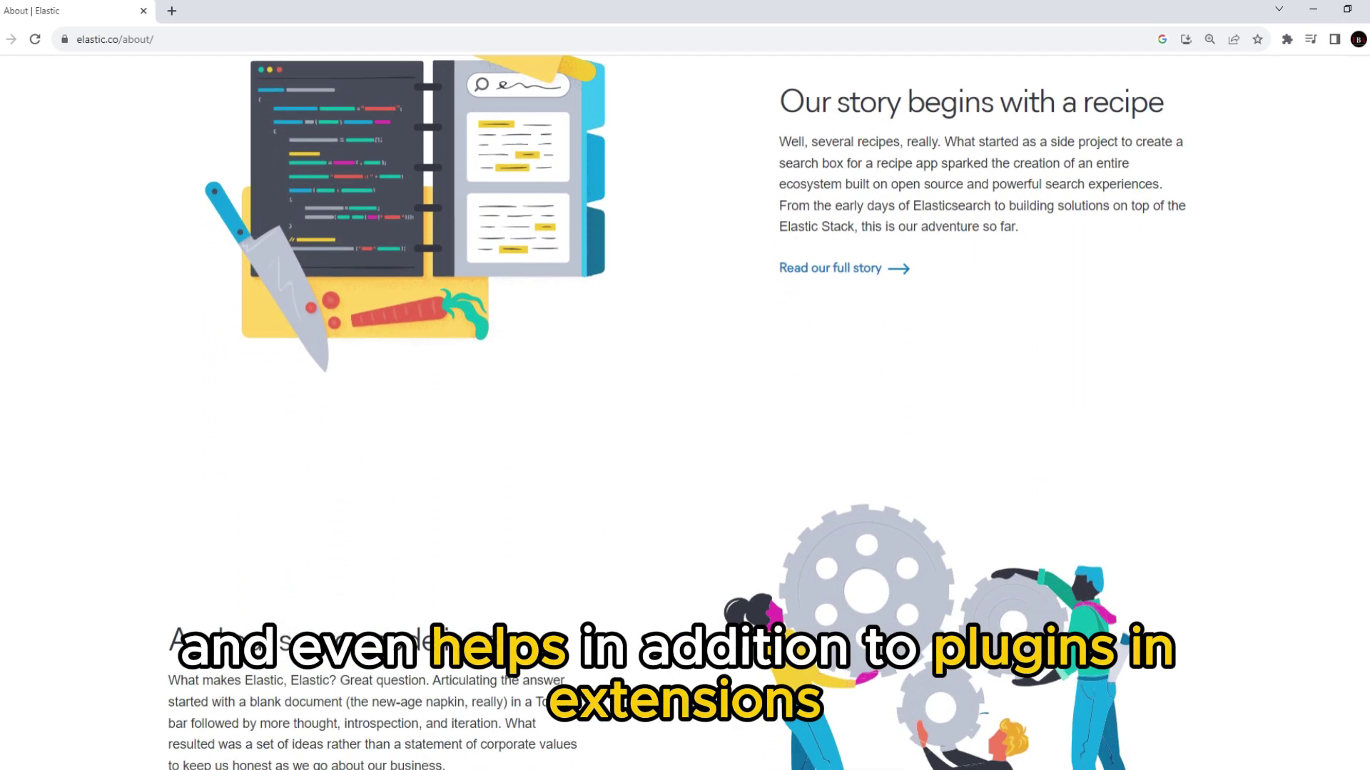
scroll(685, 428, down, 3)
scroll(684, 428, down, 3)
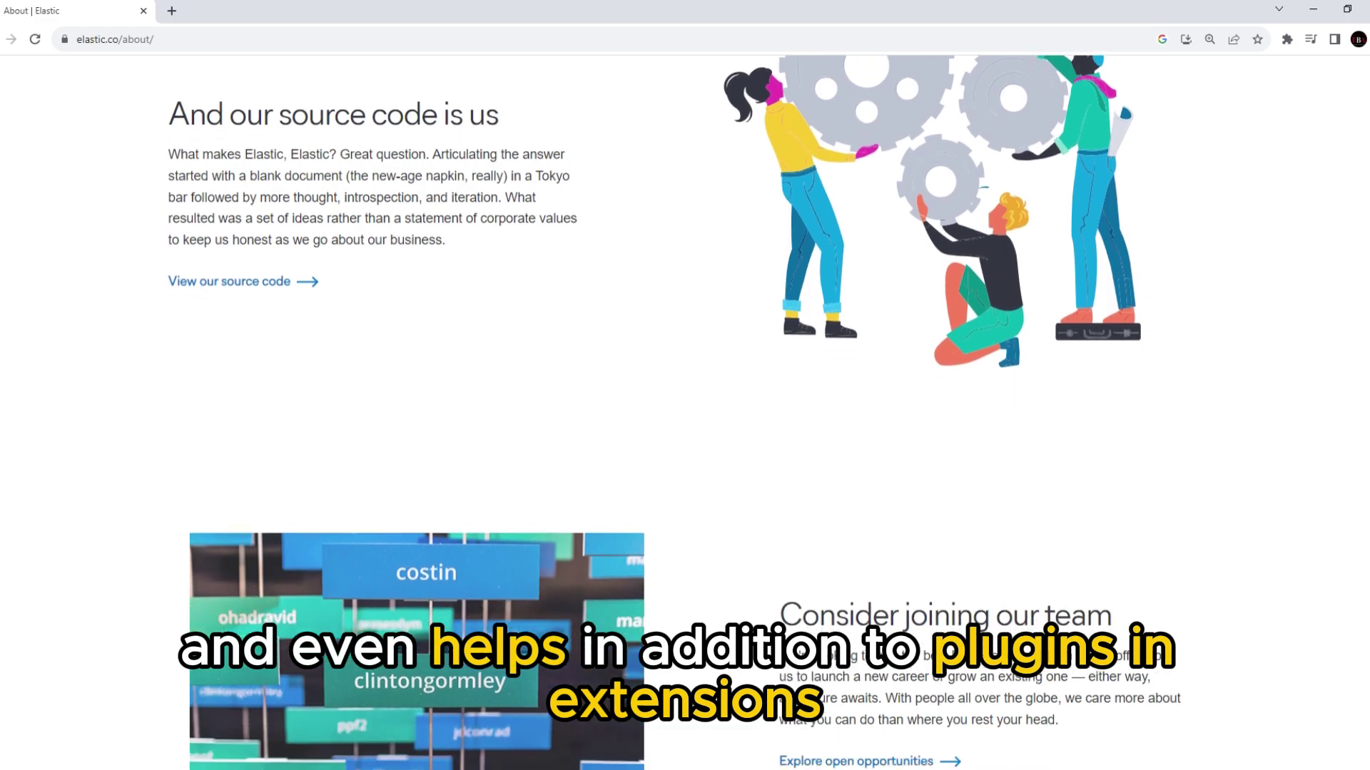
scroll(684, 428, down, 3)
scroll(685, 428, down, 3)
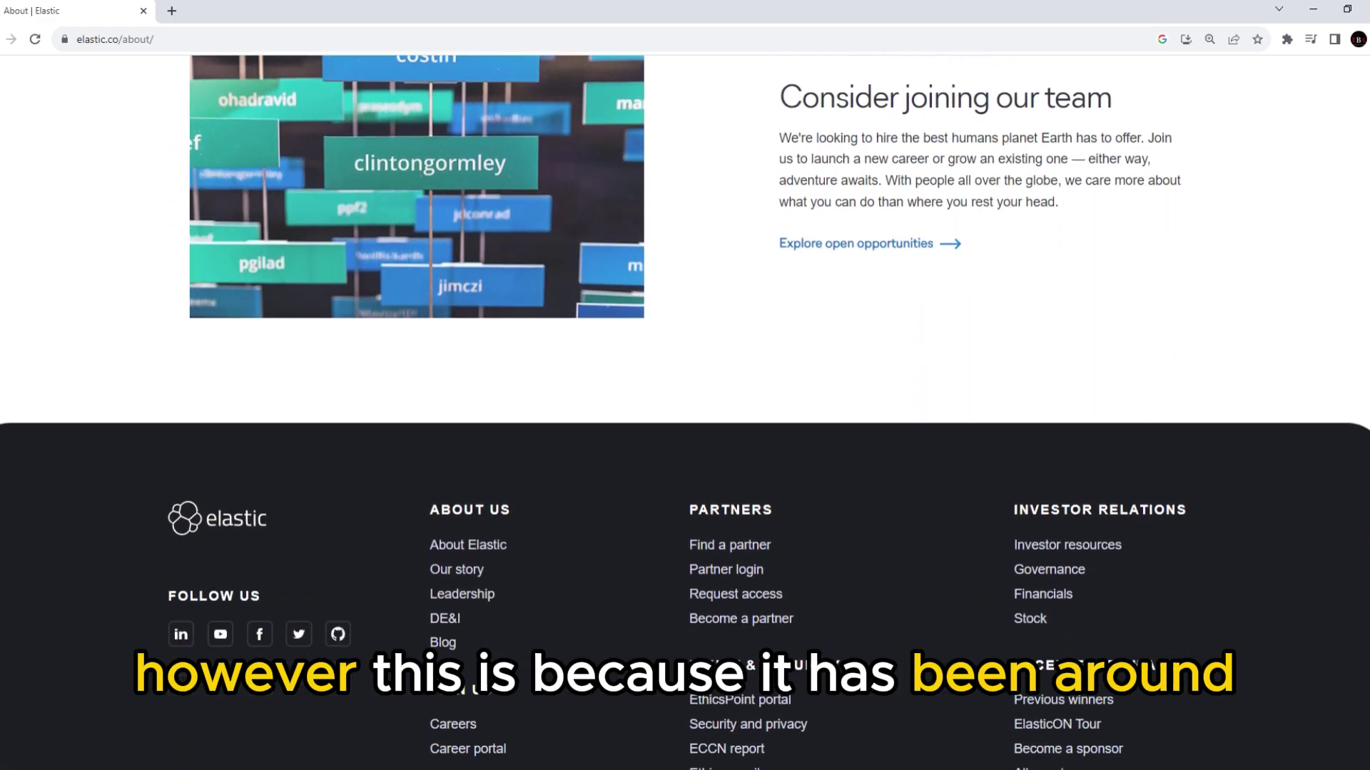
scroll(686, 429, down, 3)
scroll(685, 429, down, 3)
scroll(685, 428, down, 2)
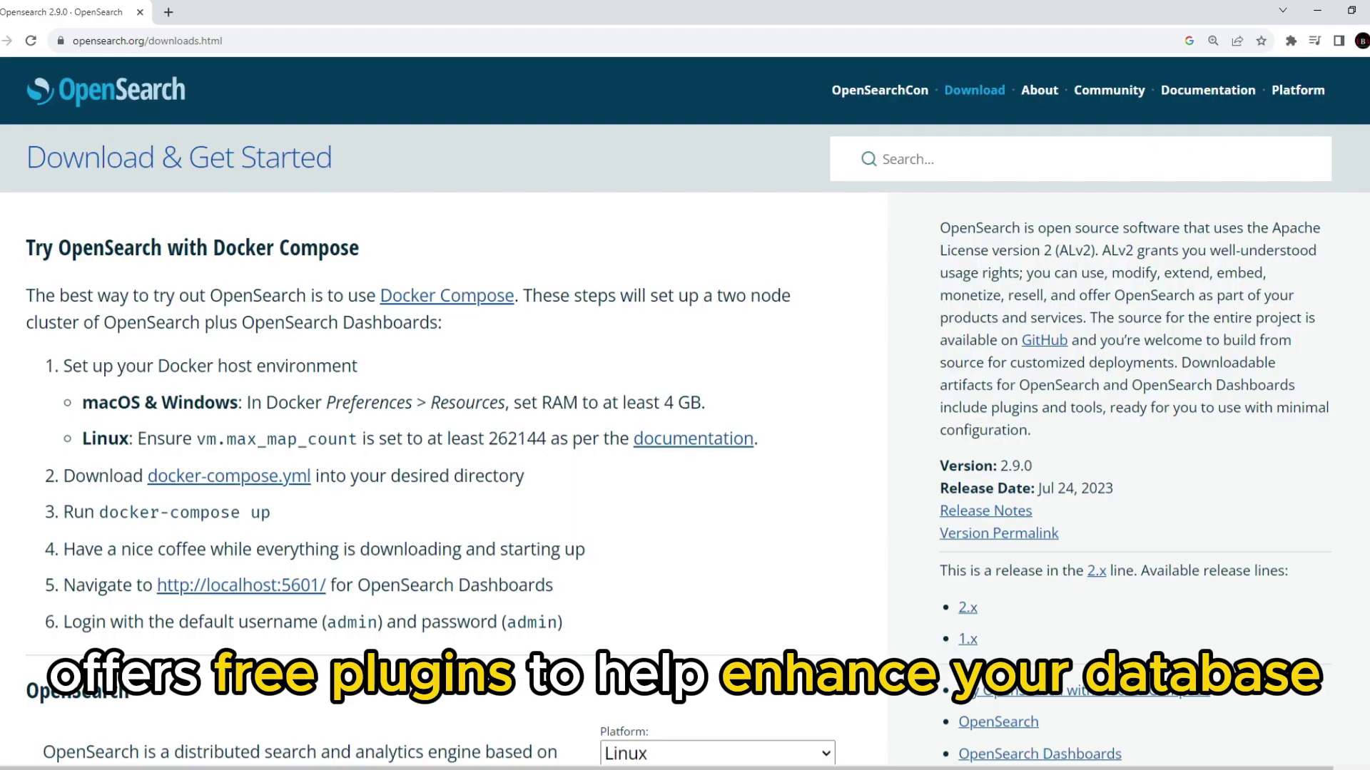
scroll(684, 428, down, 2)
scroll(685, 428, down, 2)
scroll(685, 428, down, 2)
scroll(684, 428, down, 1)
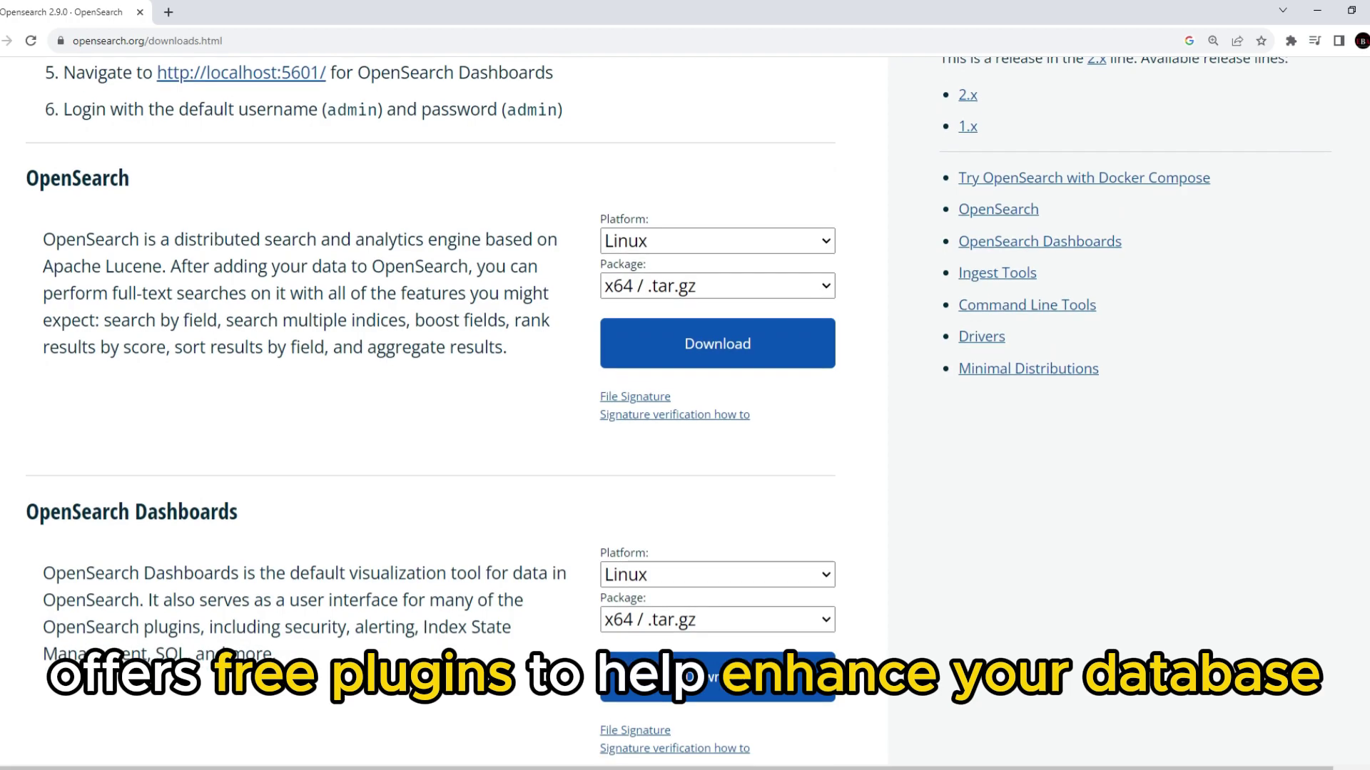
scroll(684, 428, down, 2)
scroll(686, 427, down, 2)
scroll(685, 428, down, 2)
scroll(685, 428, down, 2)
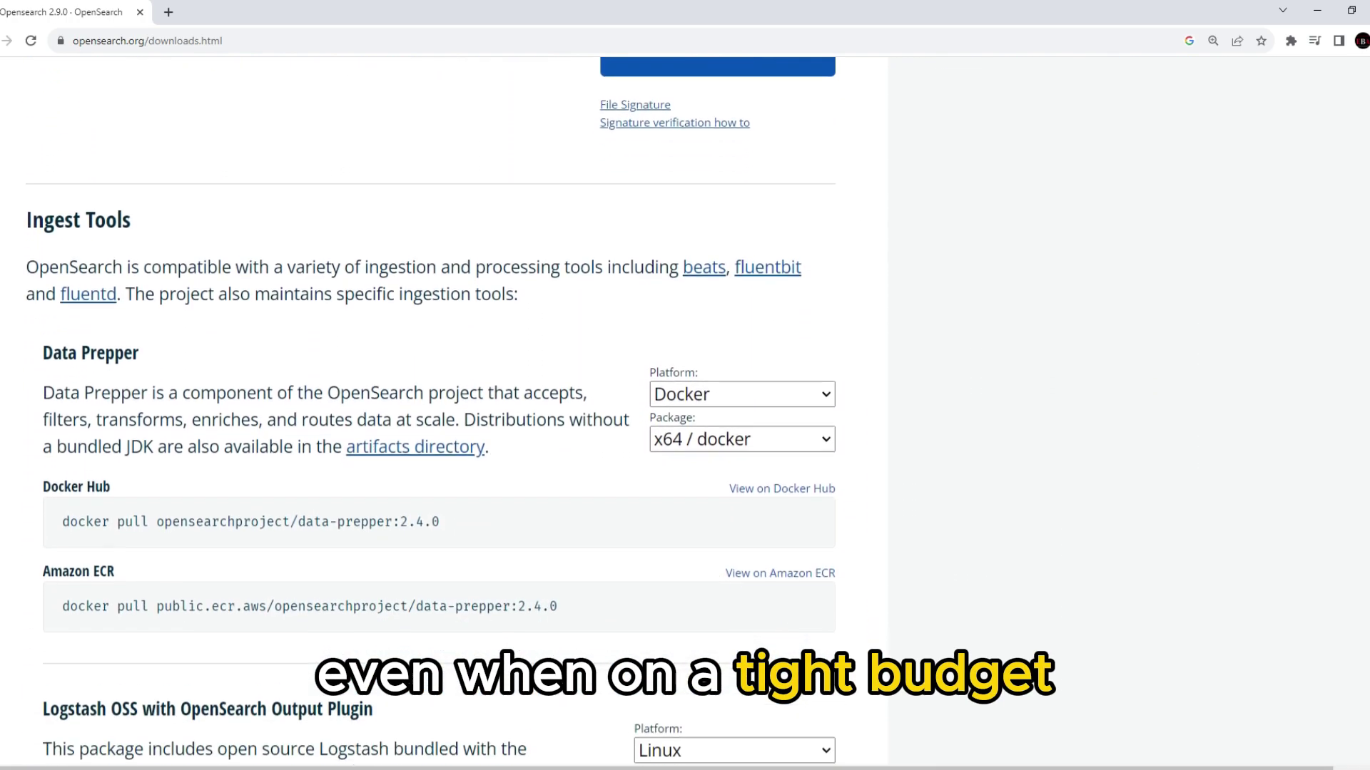
scroll(685, 428, down, 2)
scroll(685, 428, down, 2)
scroll(685, 428, down, 2)
scroll(685, 428, down, 2)
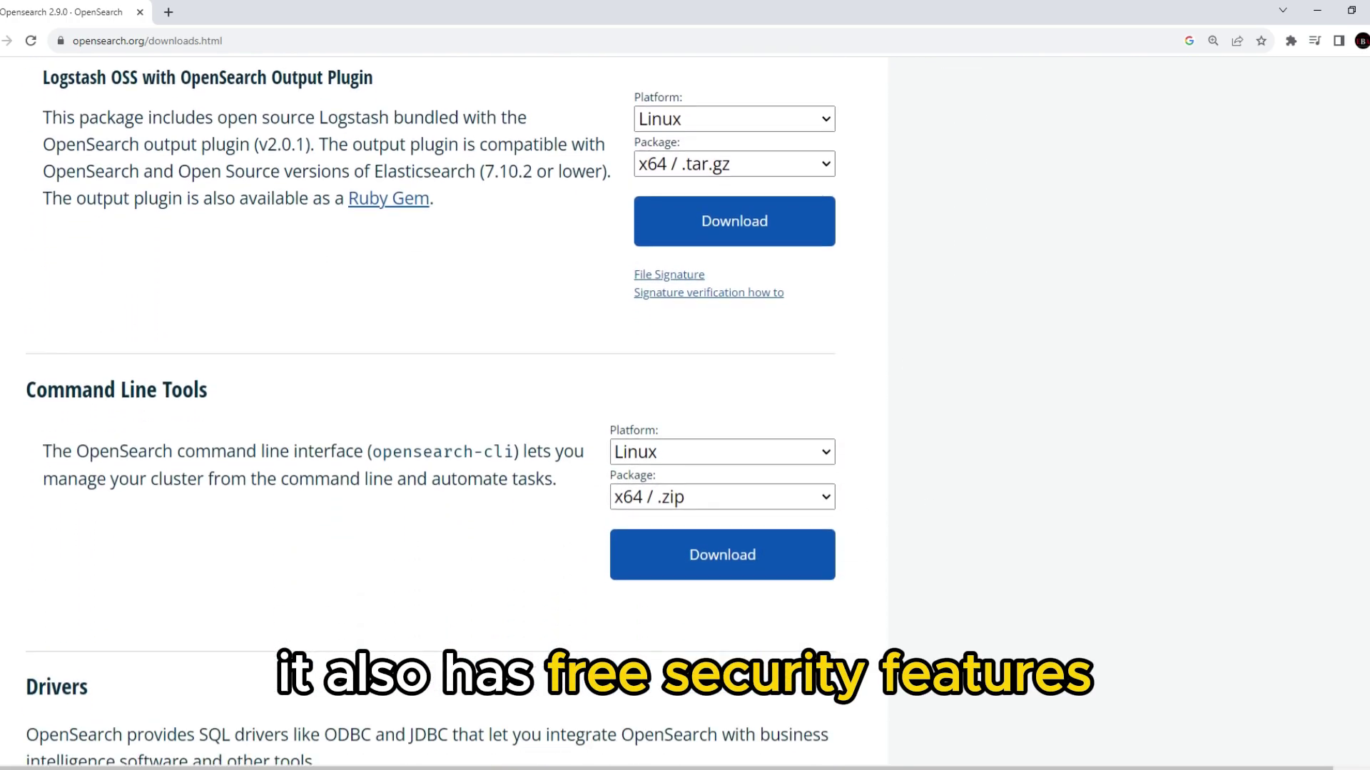
scroll(685, 429, down, 2)
scroll(684, 428, down, 2)
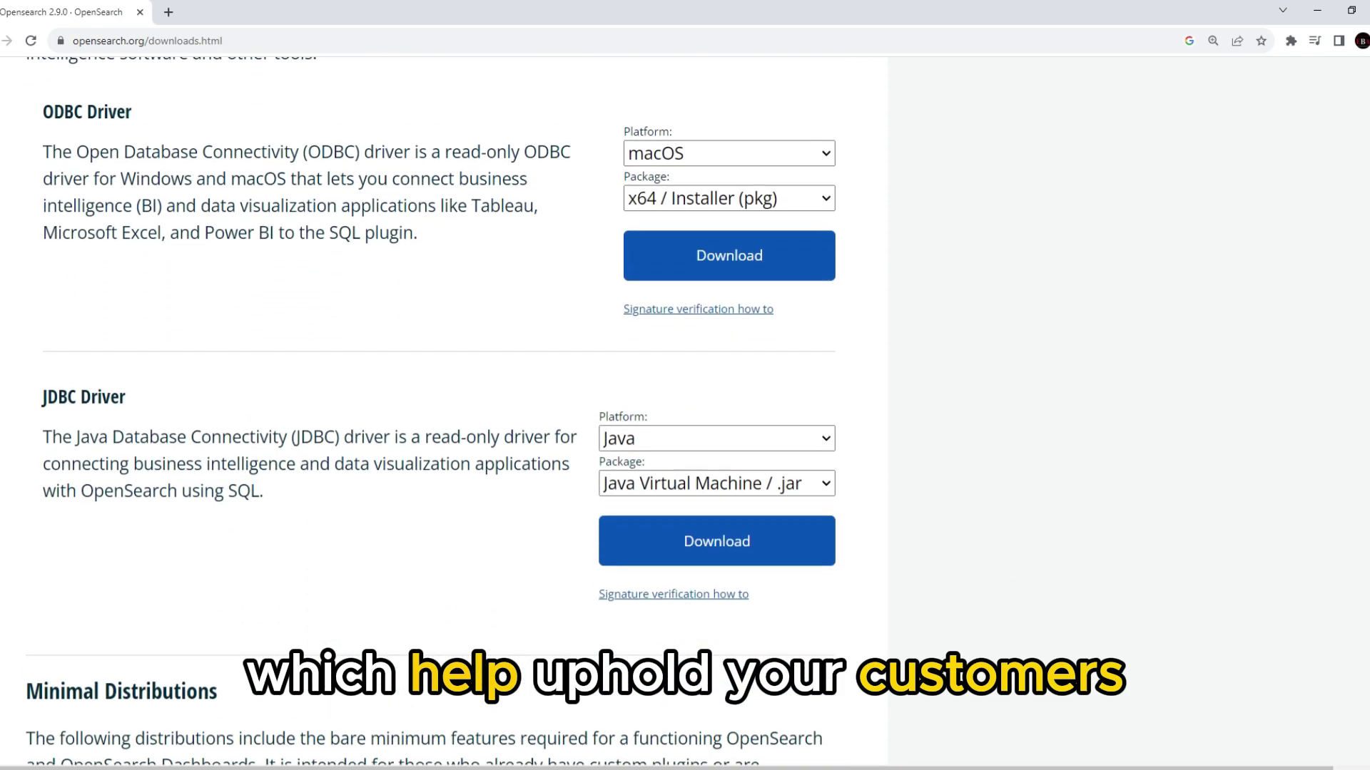
scroll(685, 428, down, 2)
scroll(685, 428, down, 2)
scroll(686, 428, down, 2)
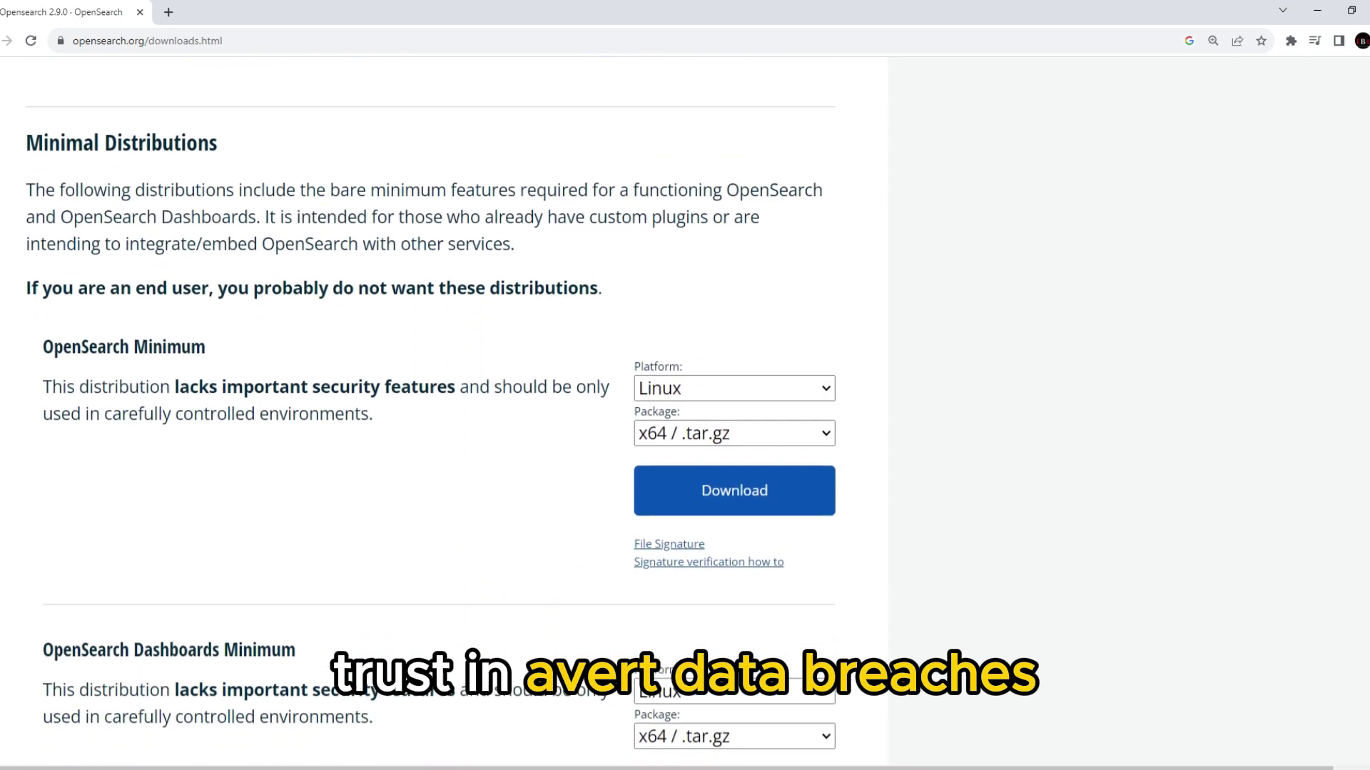